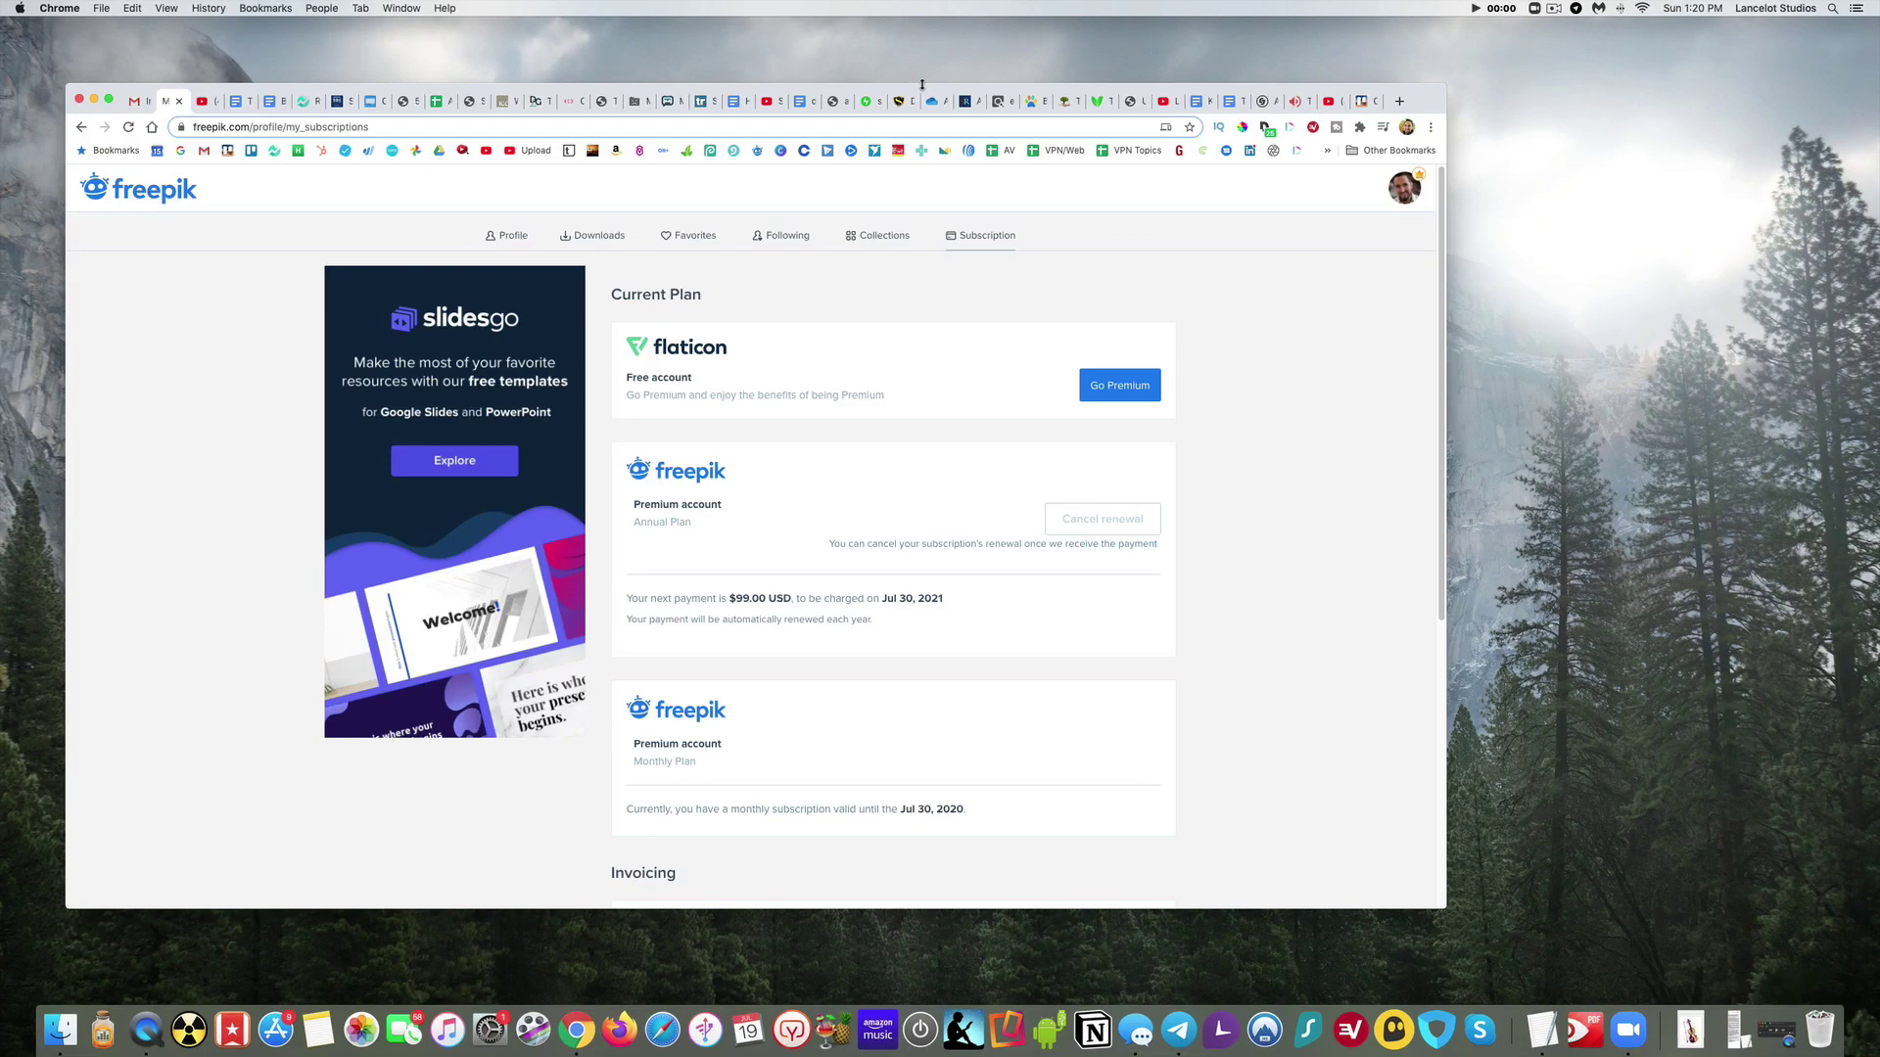
- Open a new Google tab, narrow the Chrome window, and launch ExpressVPN from the Dock
left_click(1360, 101)
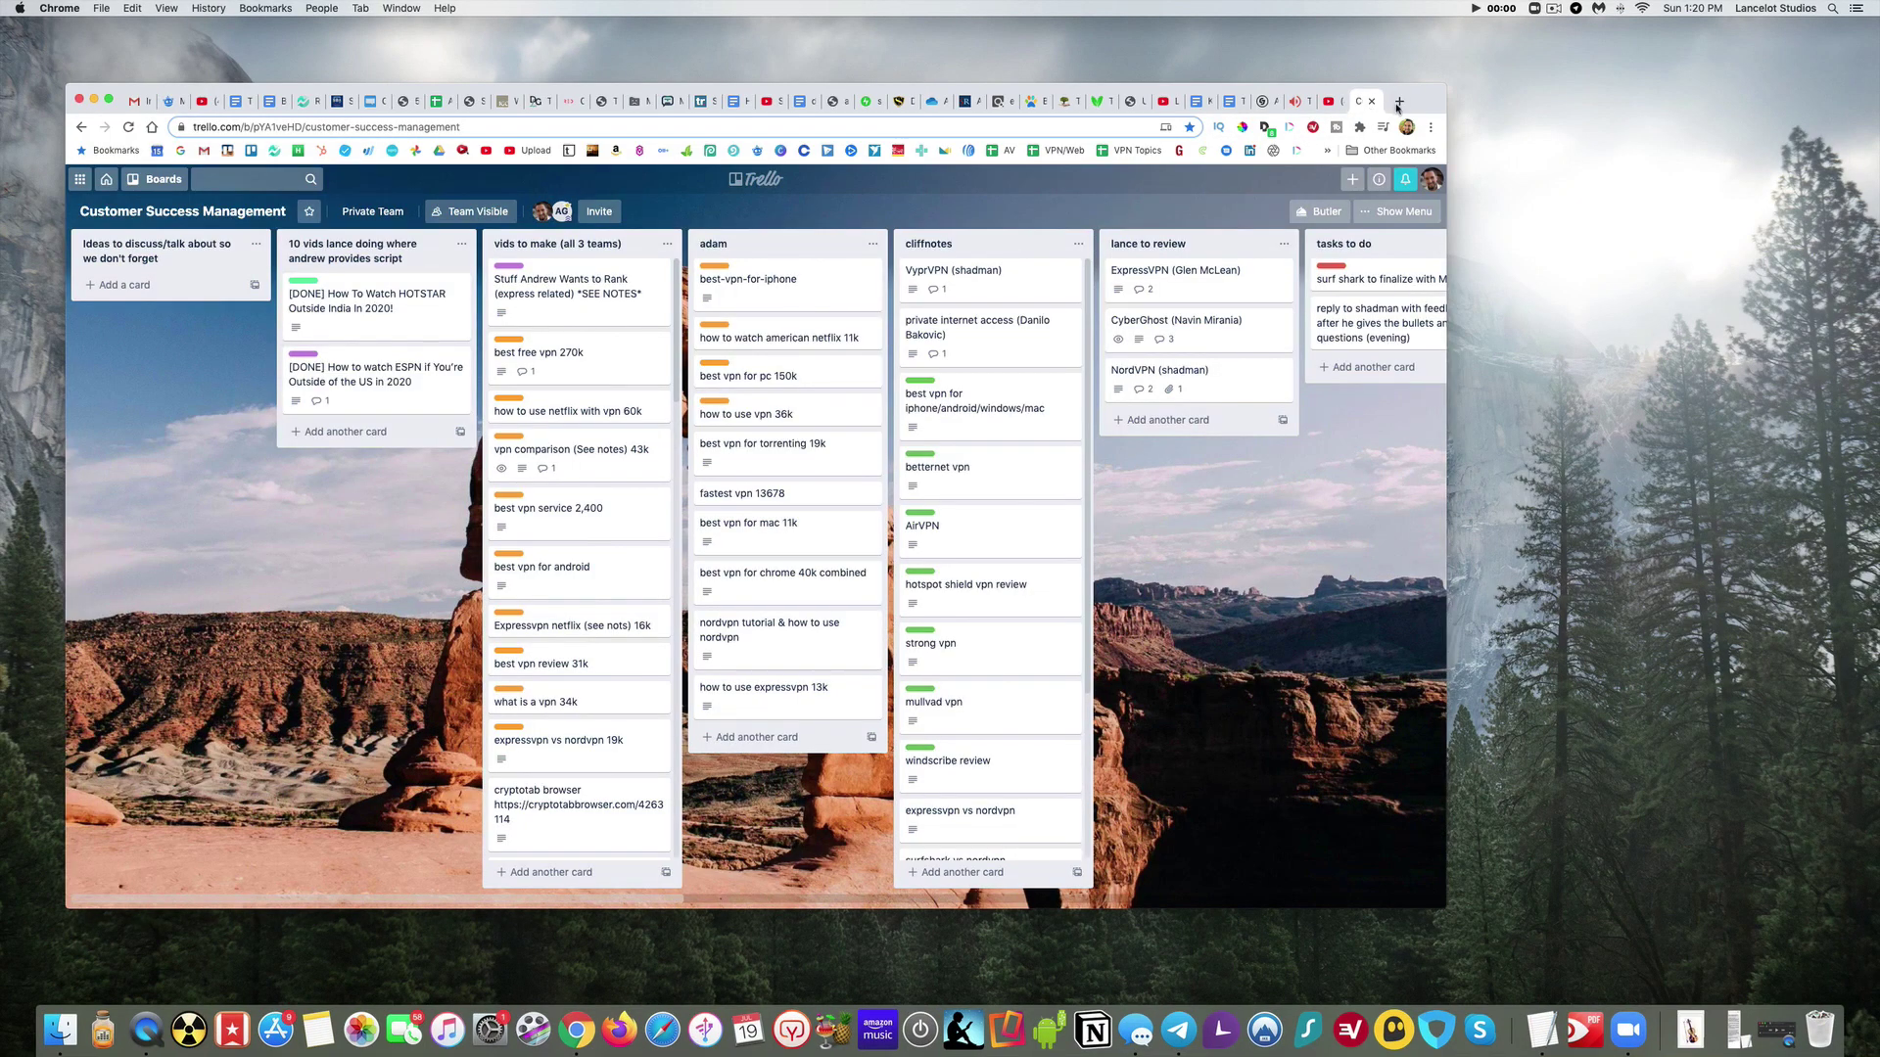
left_click(1398, 103)
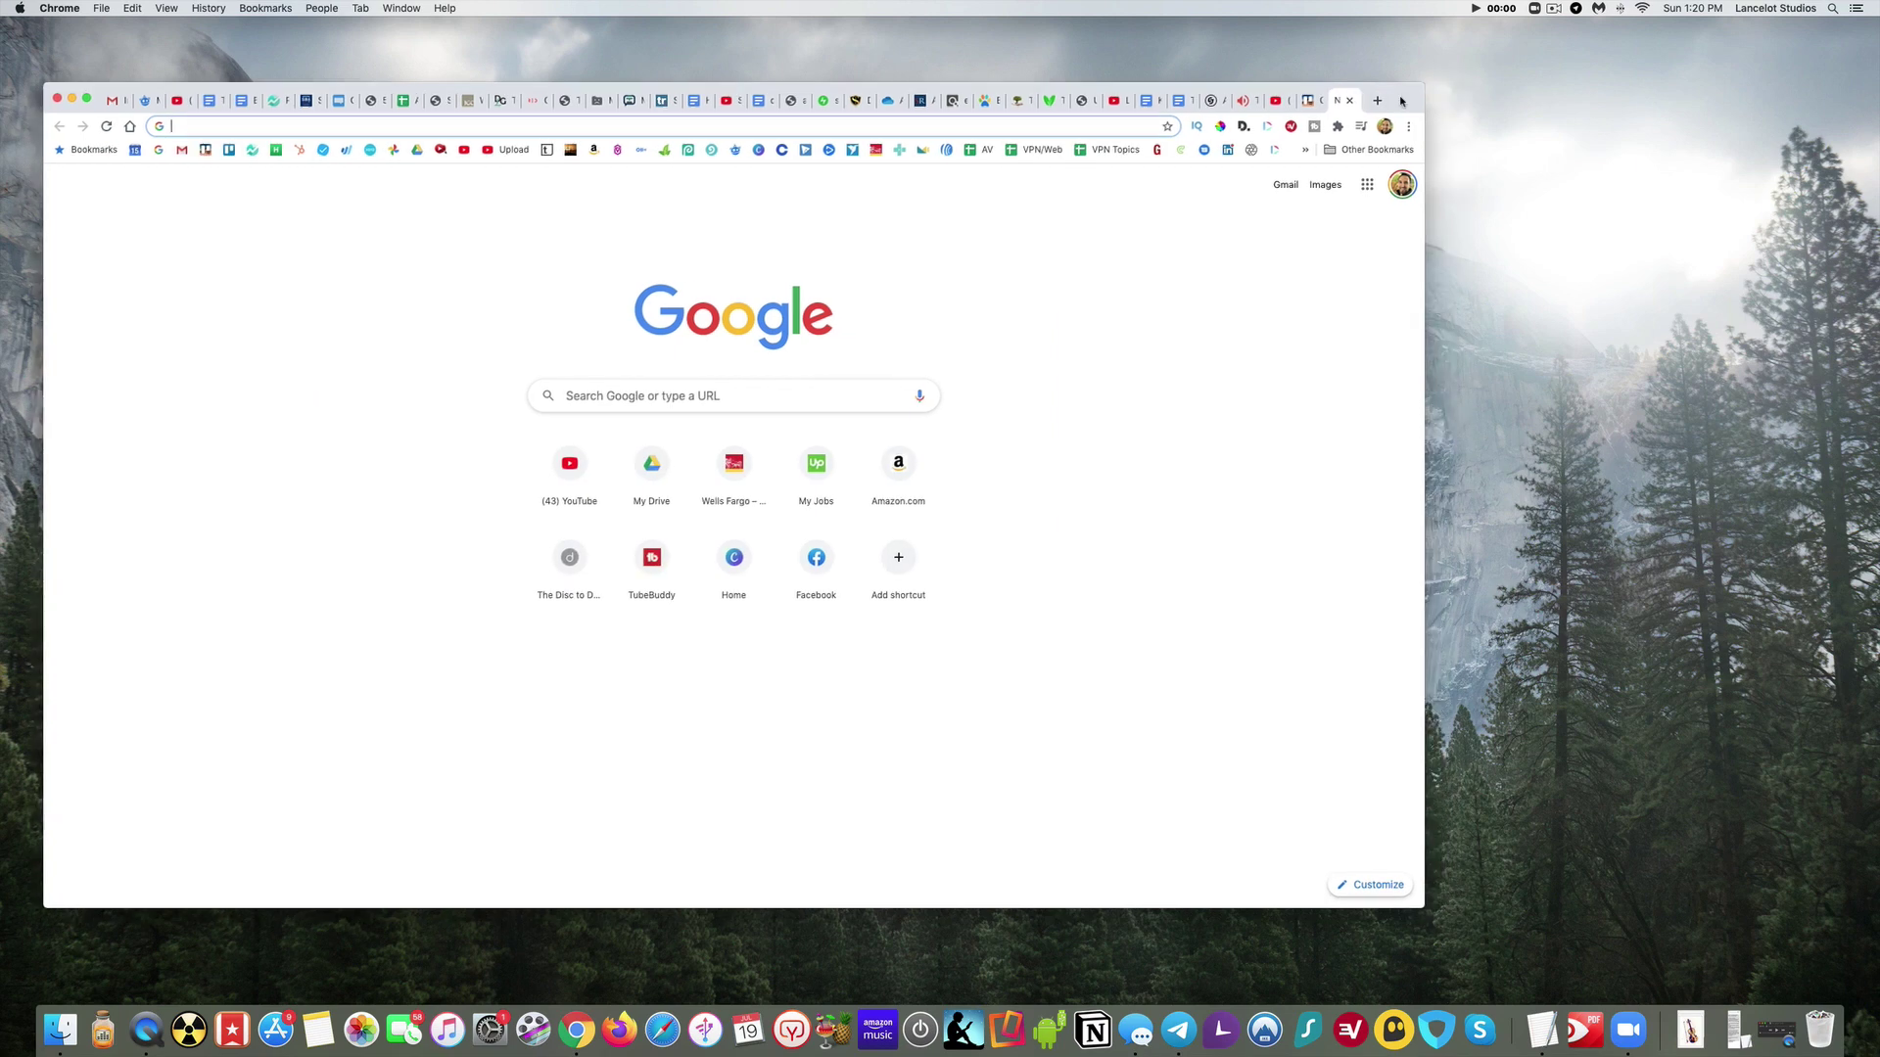
left_click_drag(1423, 297, 1171, 357)
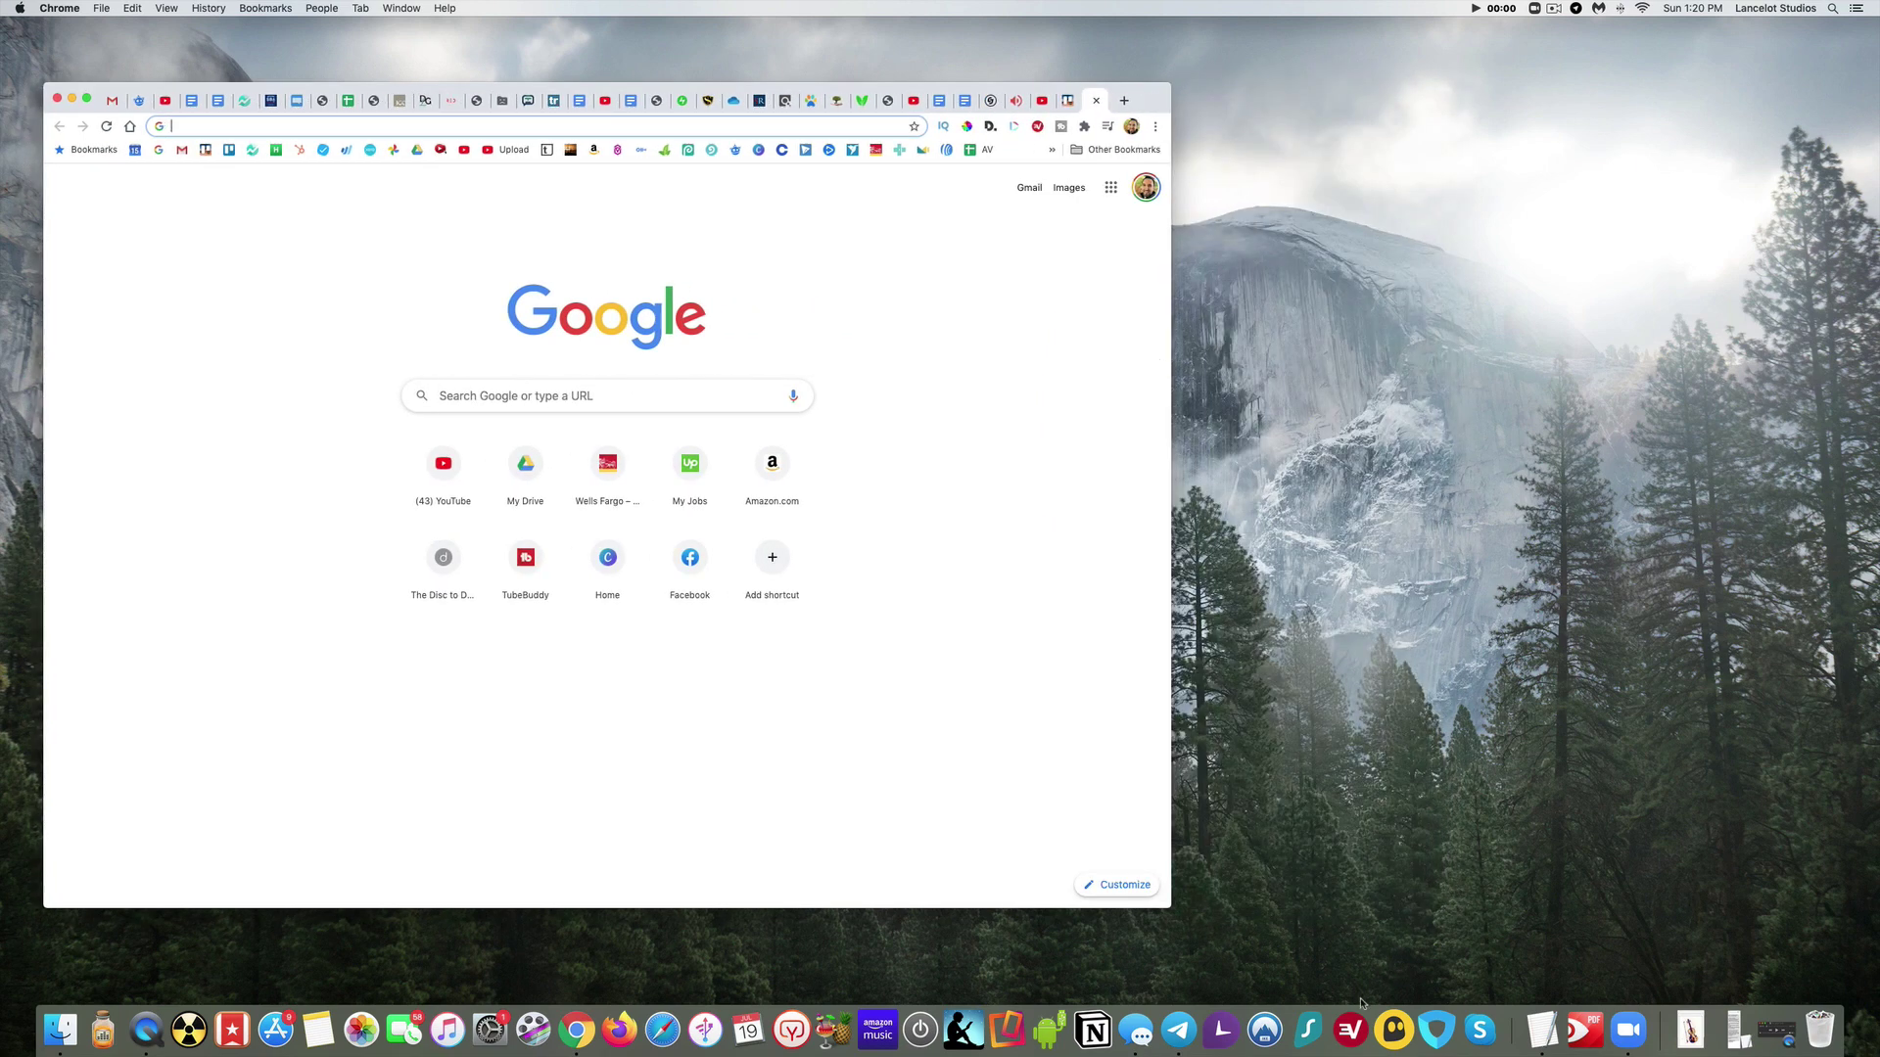
left_click(1350, 1028)
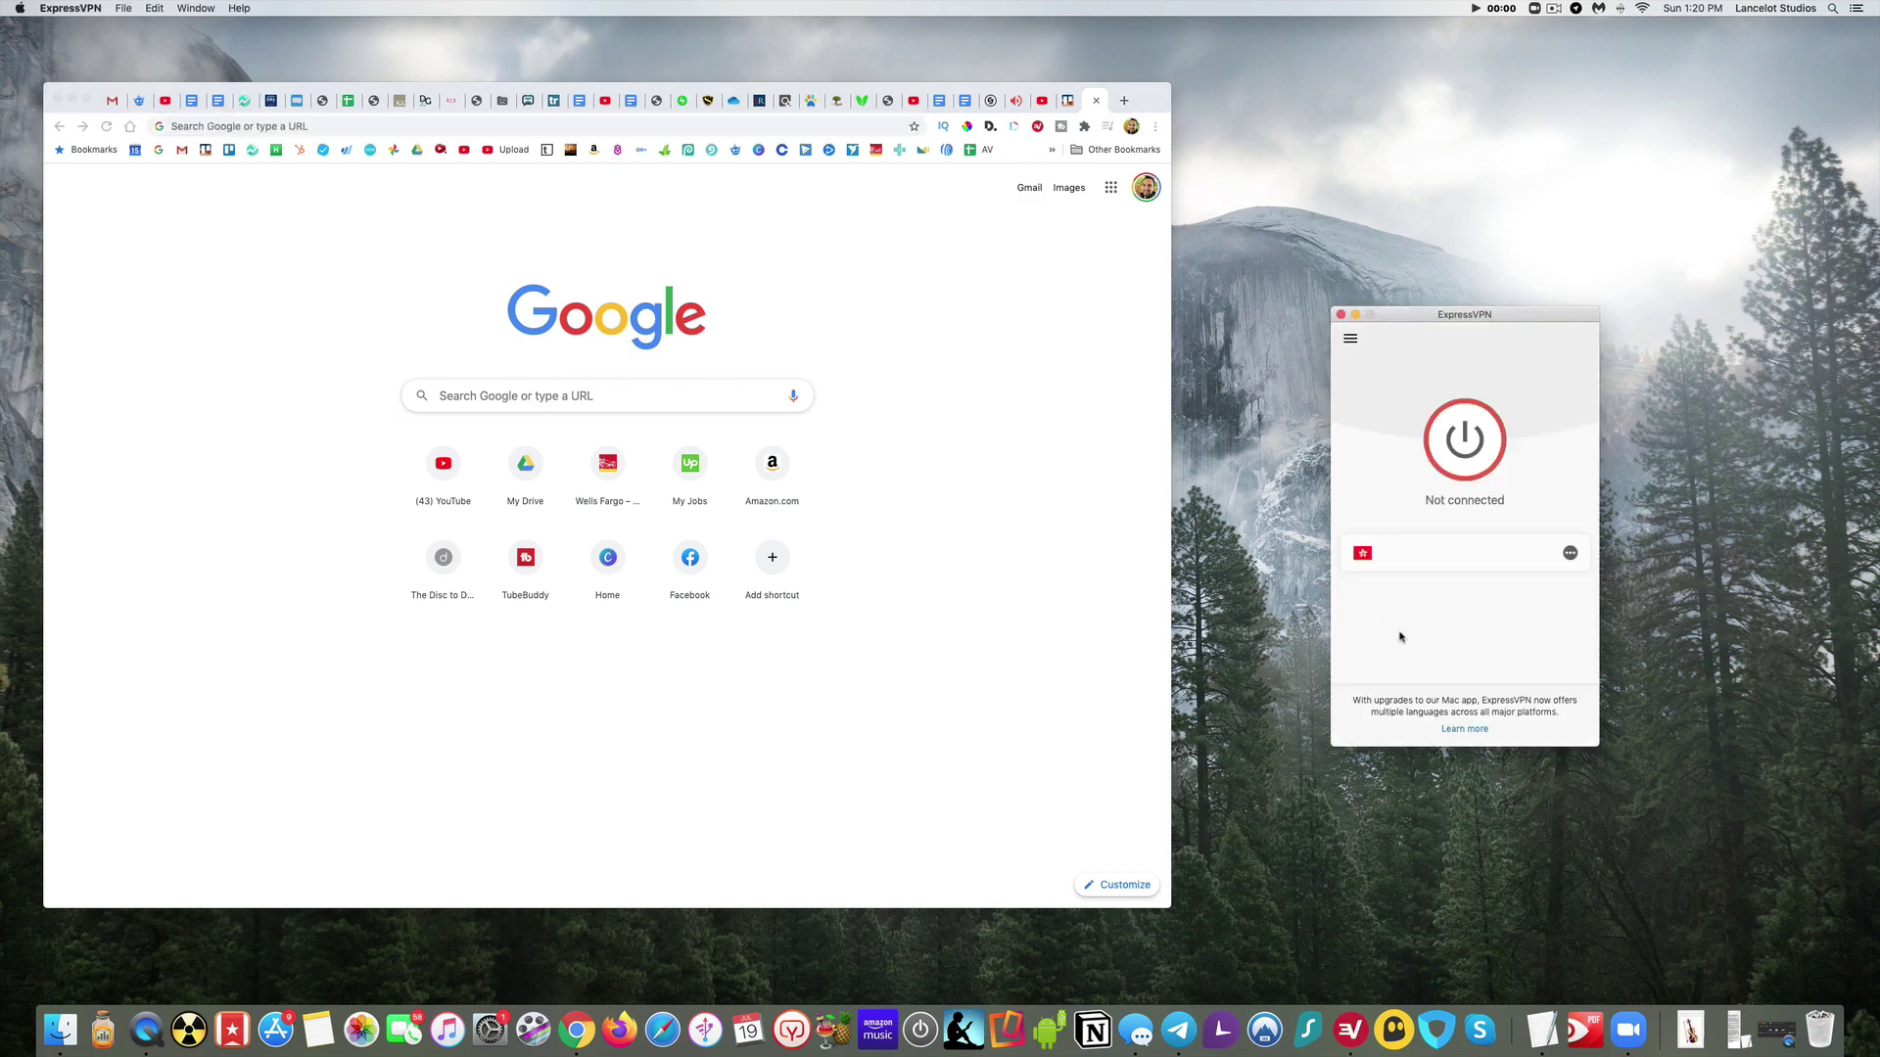
left_click_drag(1412, 315, 1379, 257)
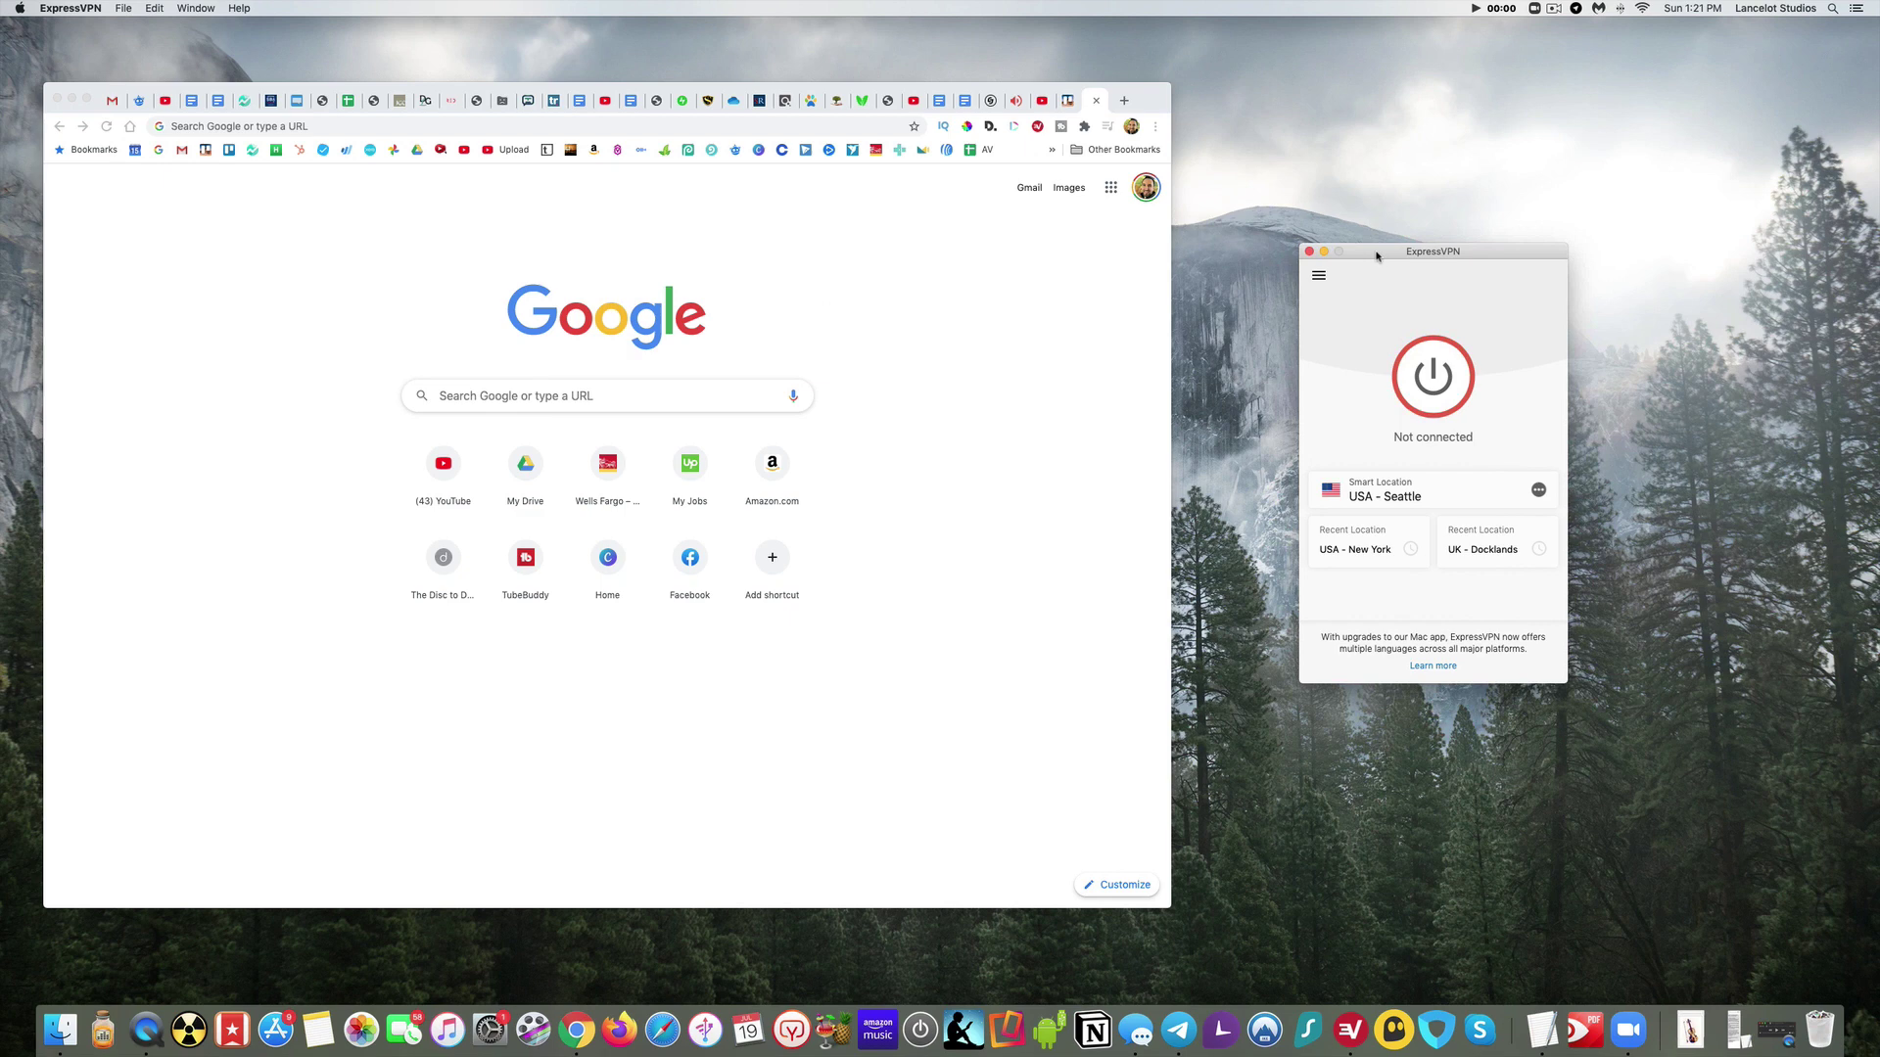
left_click_drag(1381, 256, 1351, 202)
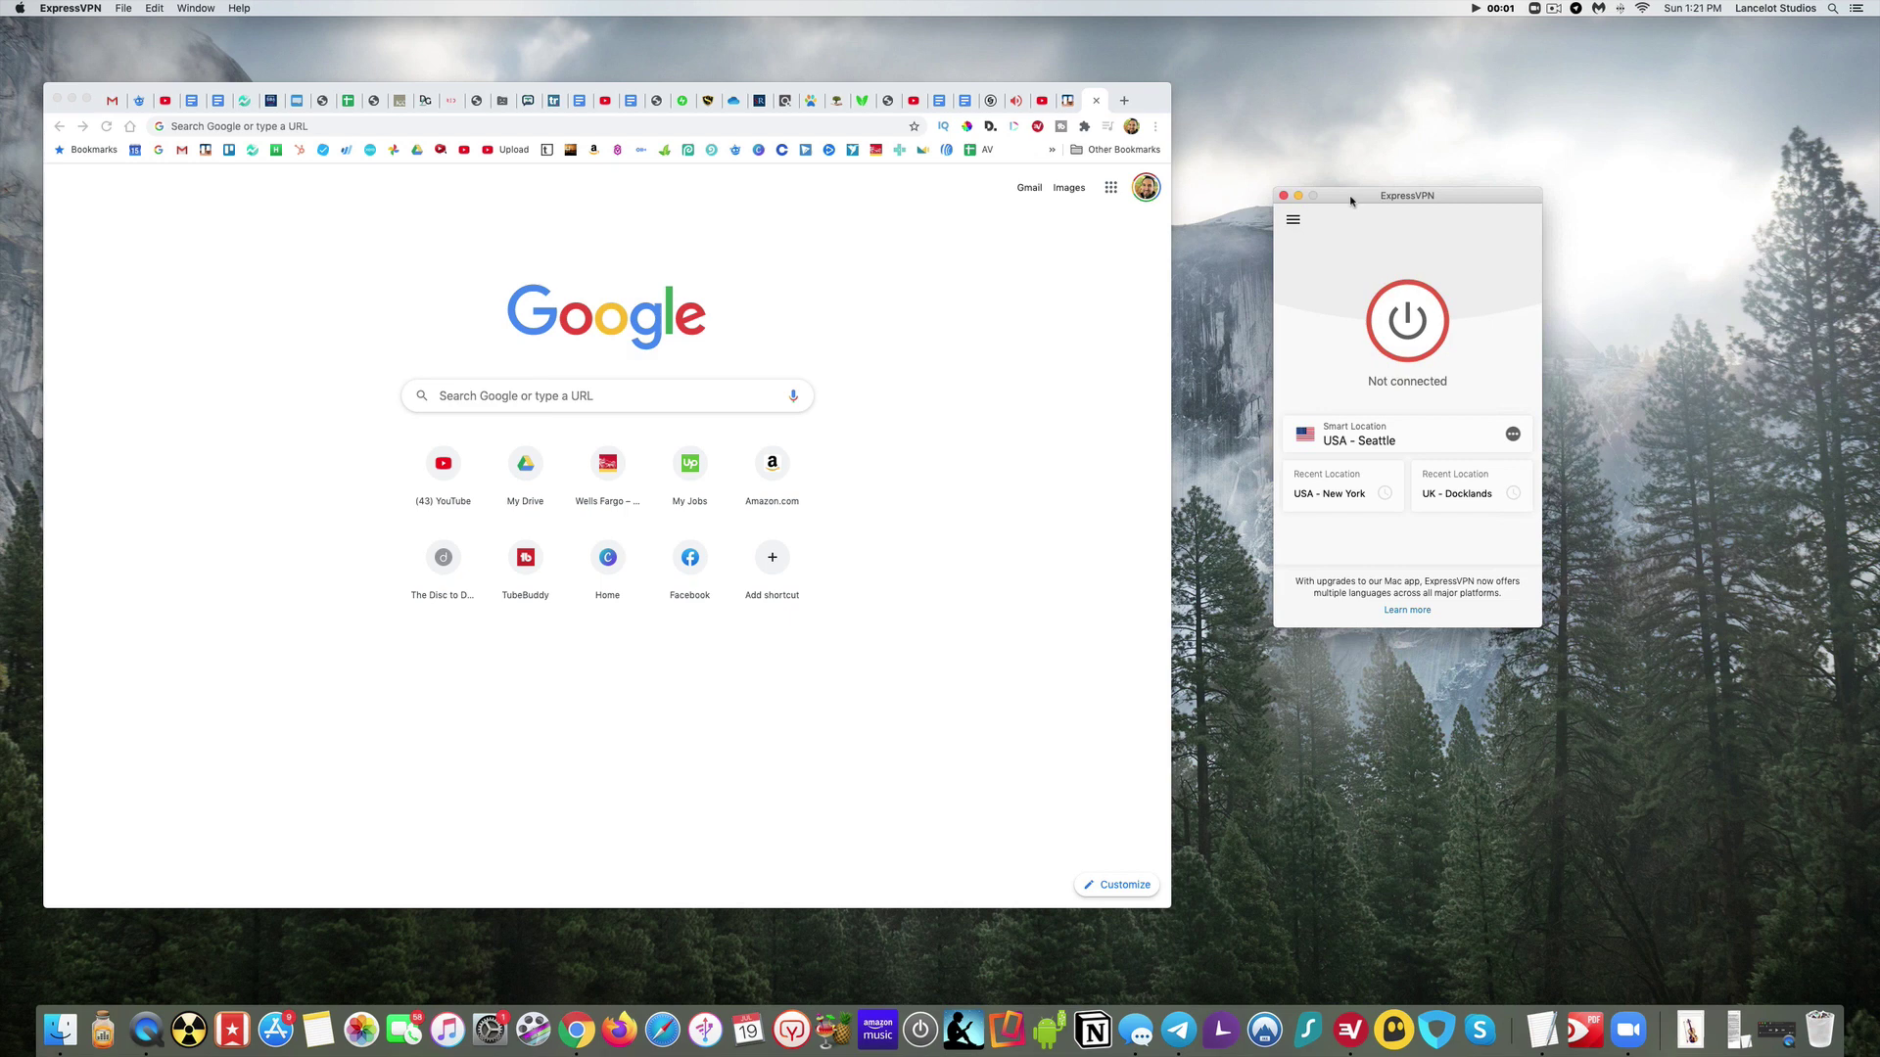
left_click_drag(1350, 201, 1343, 200)
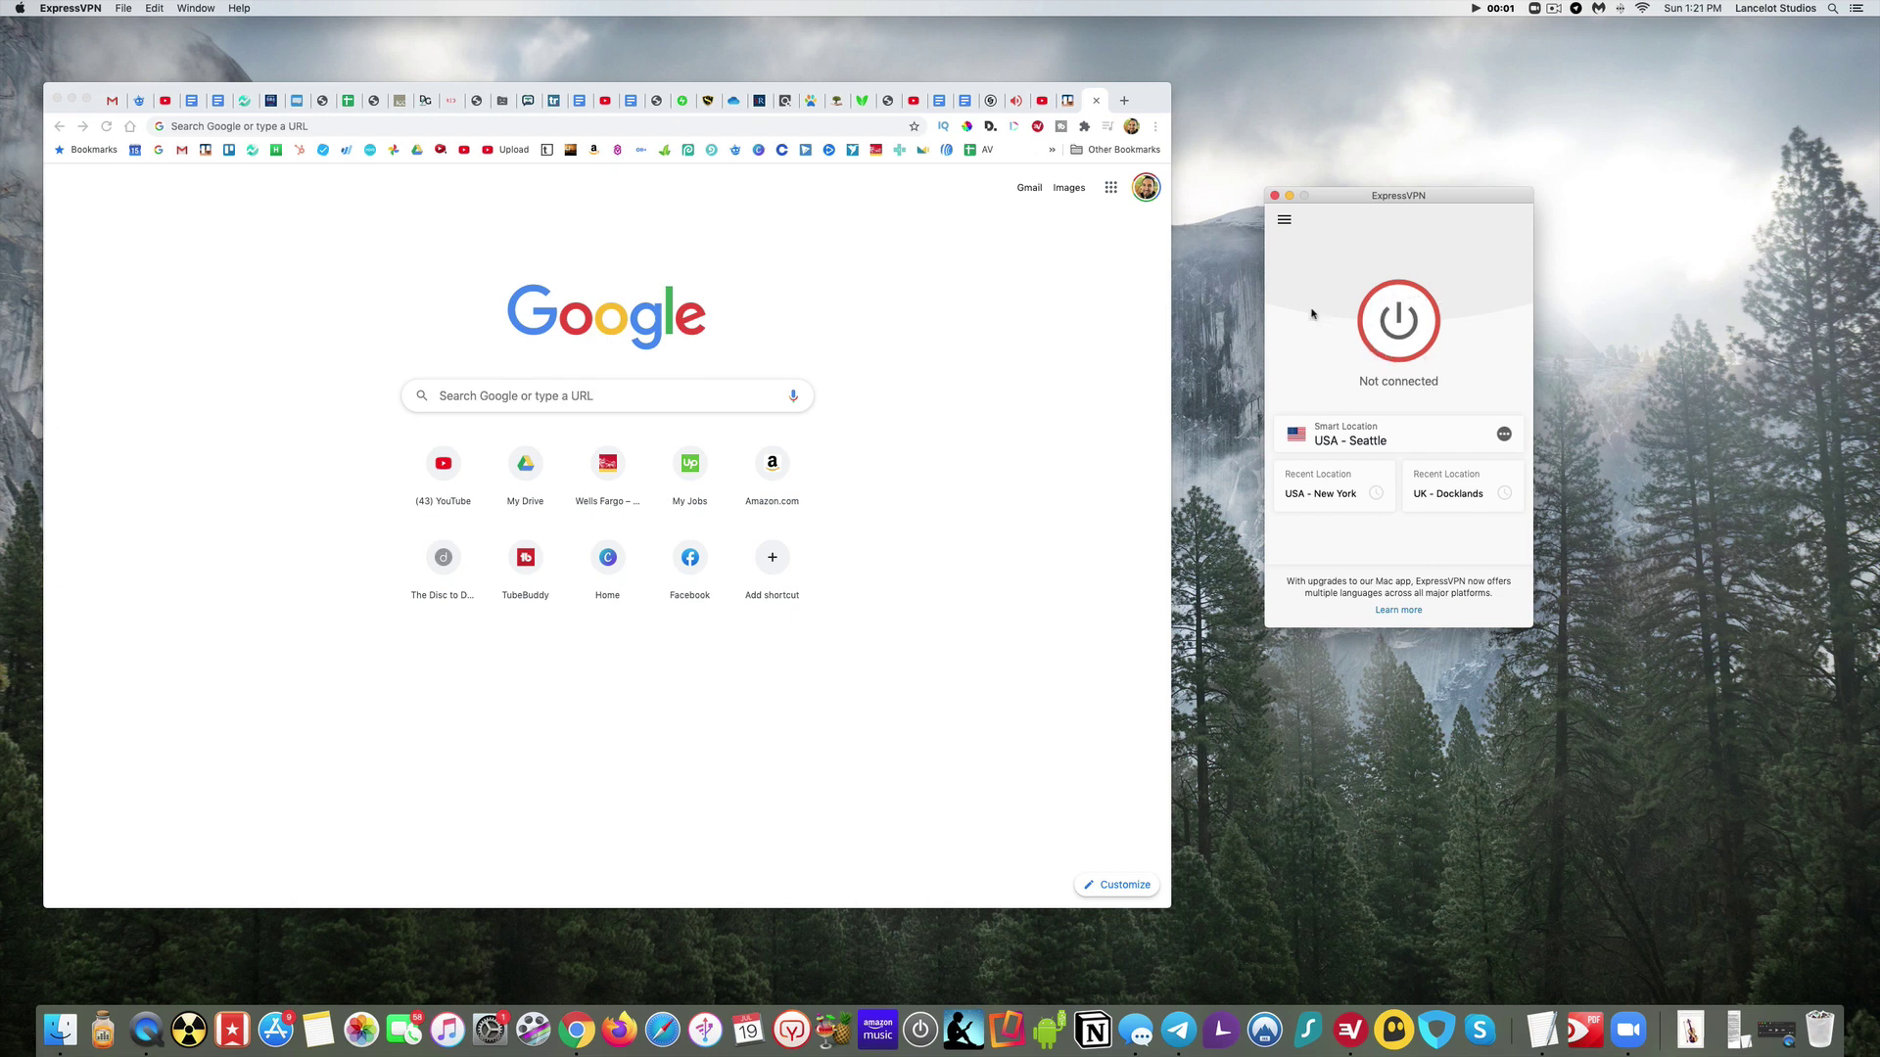
- Connect ExpressVPN to the USA - Seattle smart location and return to Chrome
left_click(1399, 326)
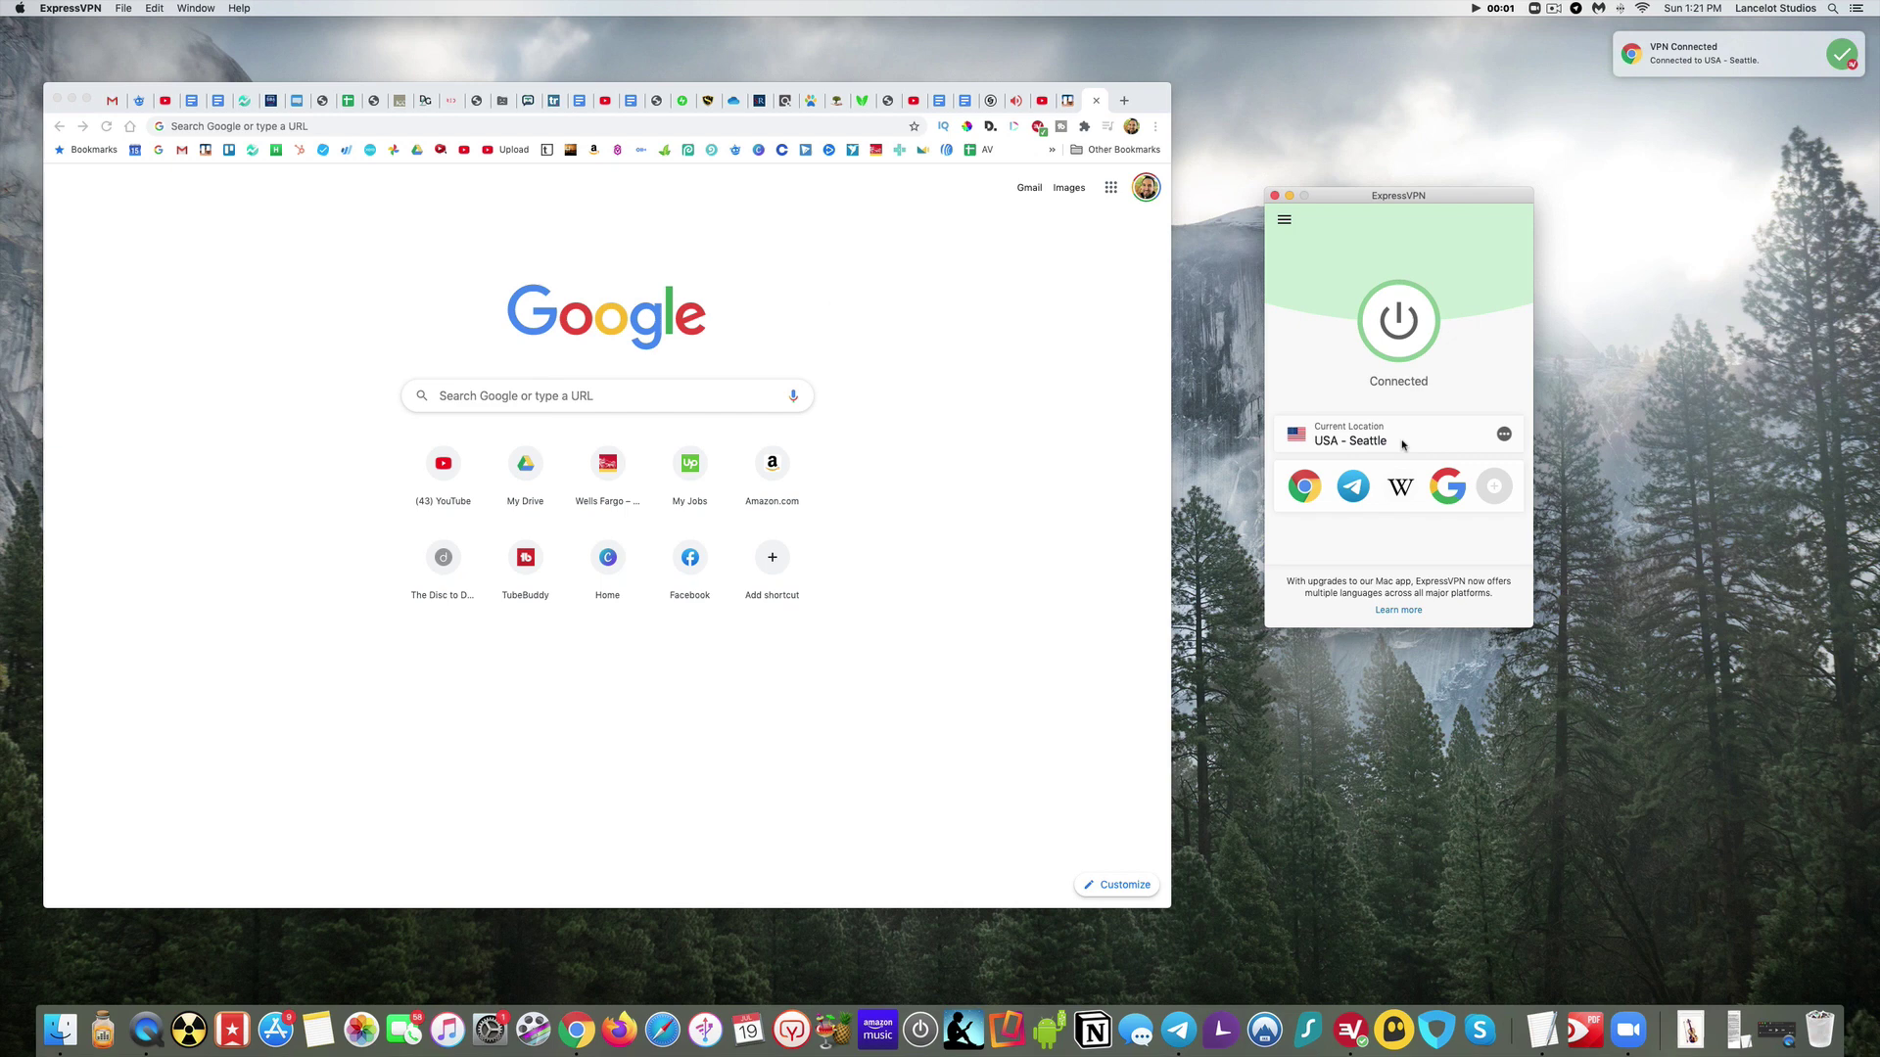
left_click(885, 616)
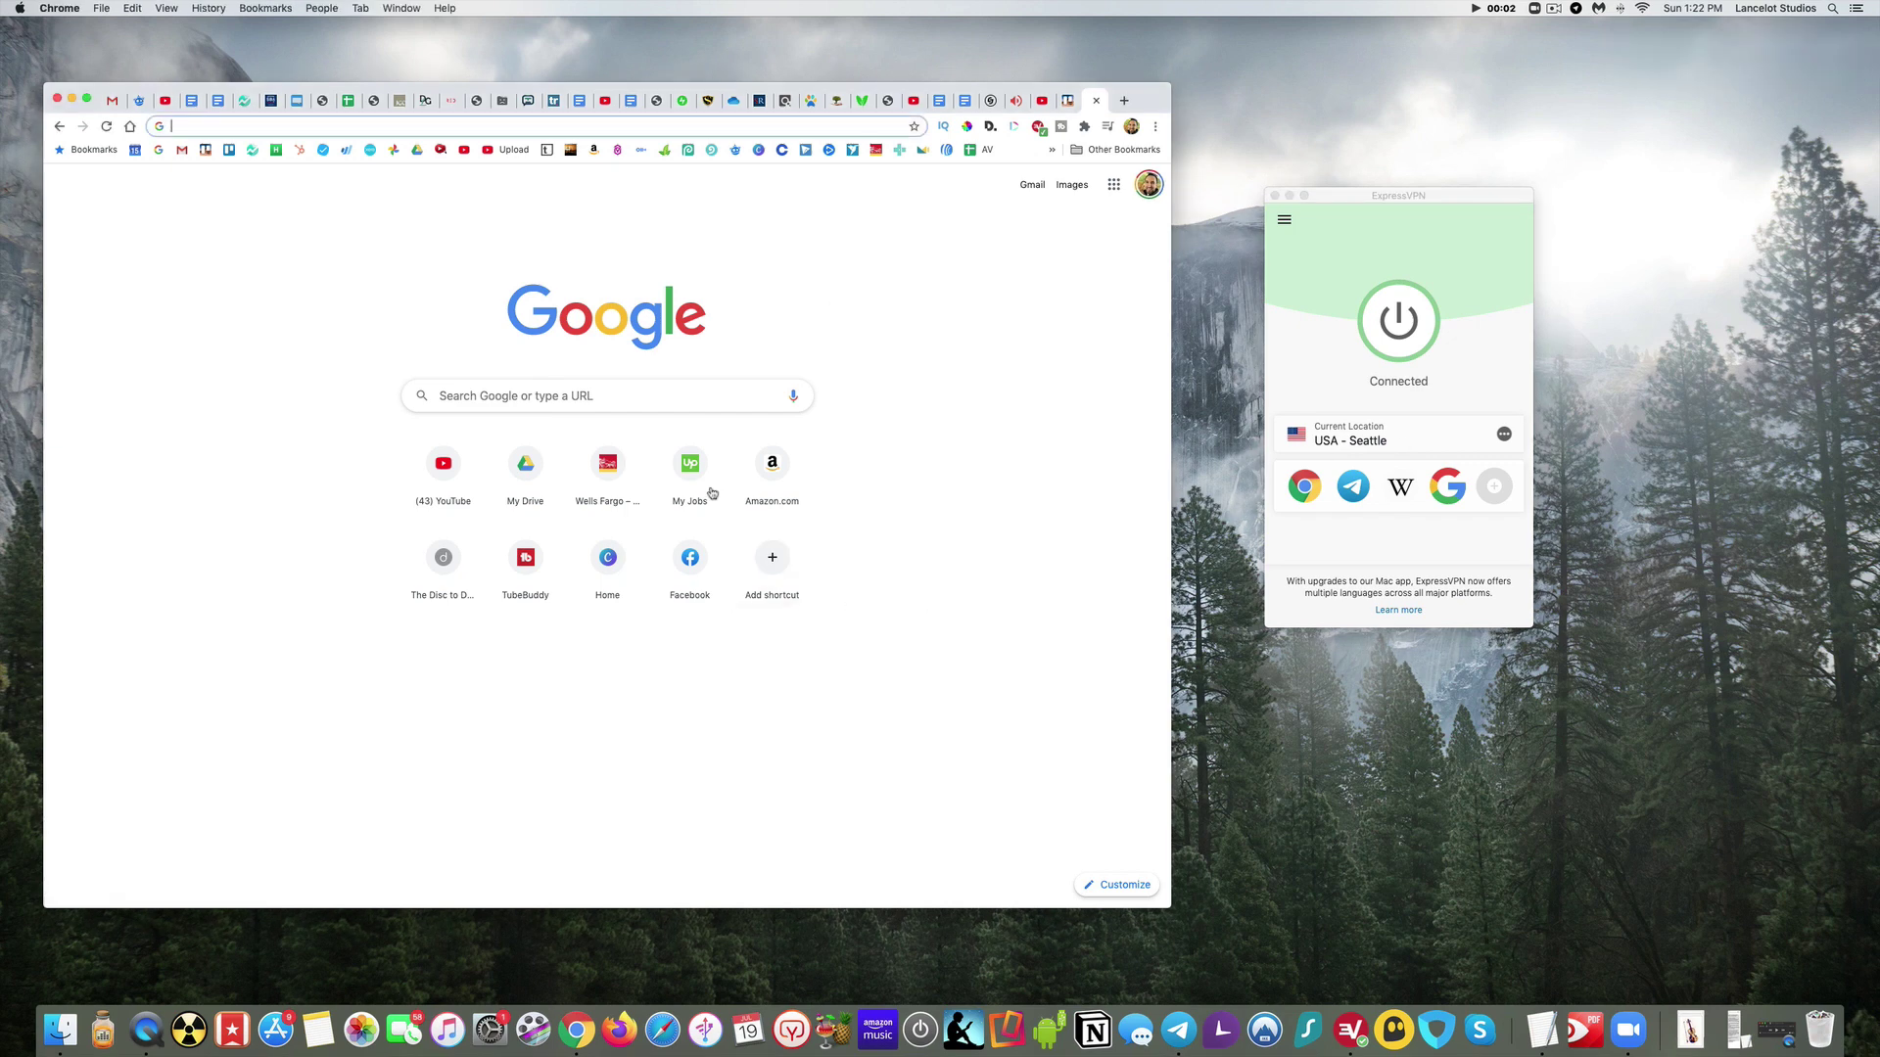
- Google 'where am i located' to confirm Seattle, WA 98122, then open ExpressVPN's VPN Locations
left_click(574, 402)
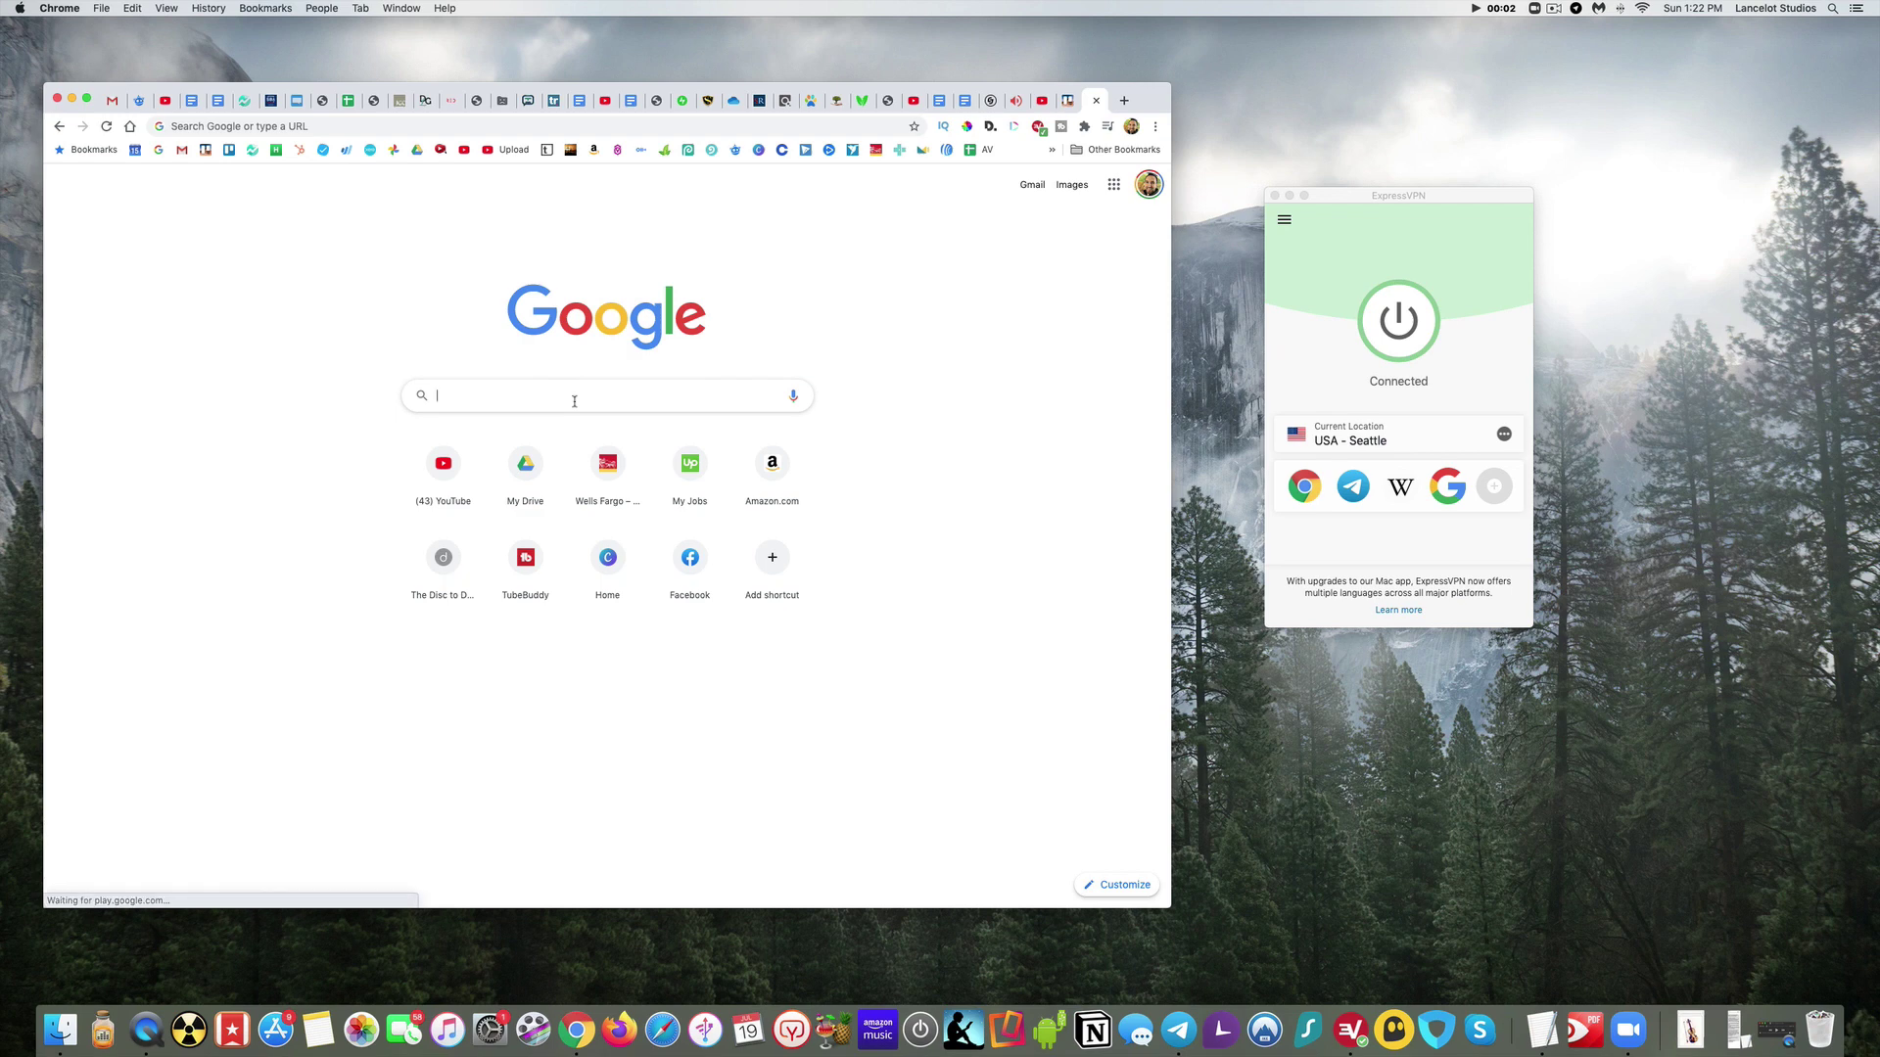
type("where am i located")
key("Return")
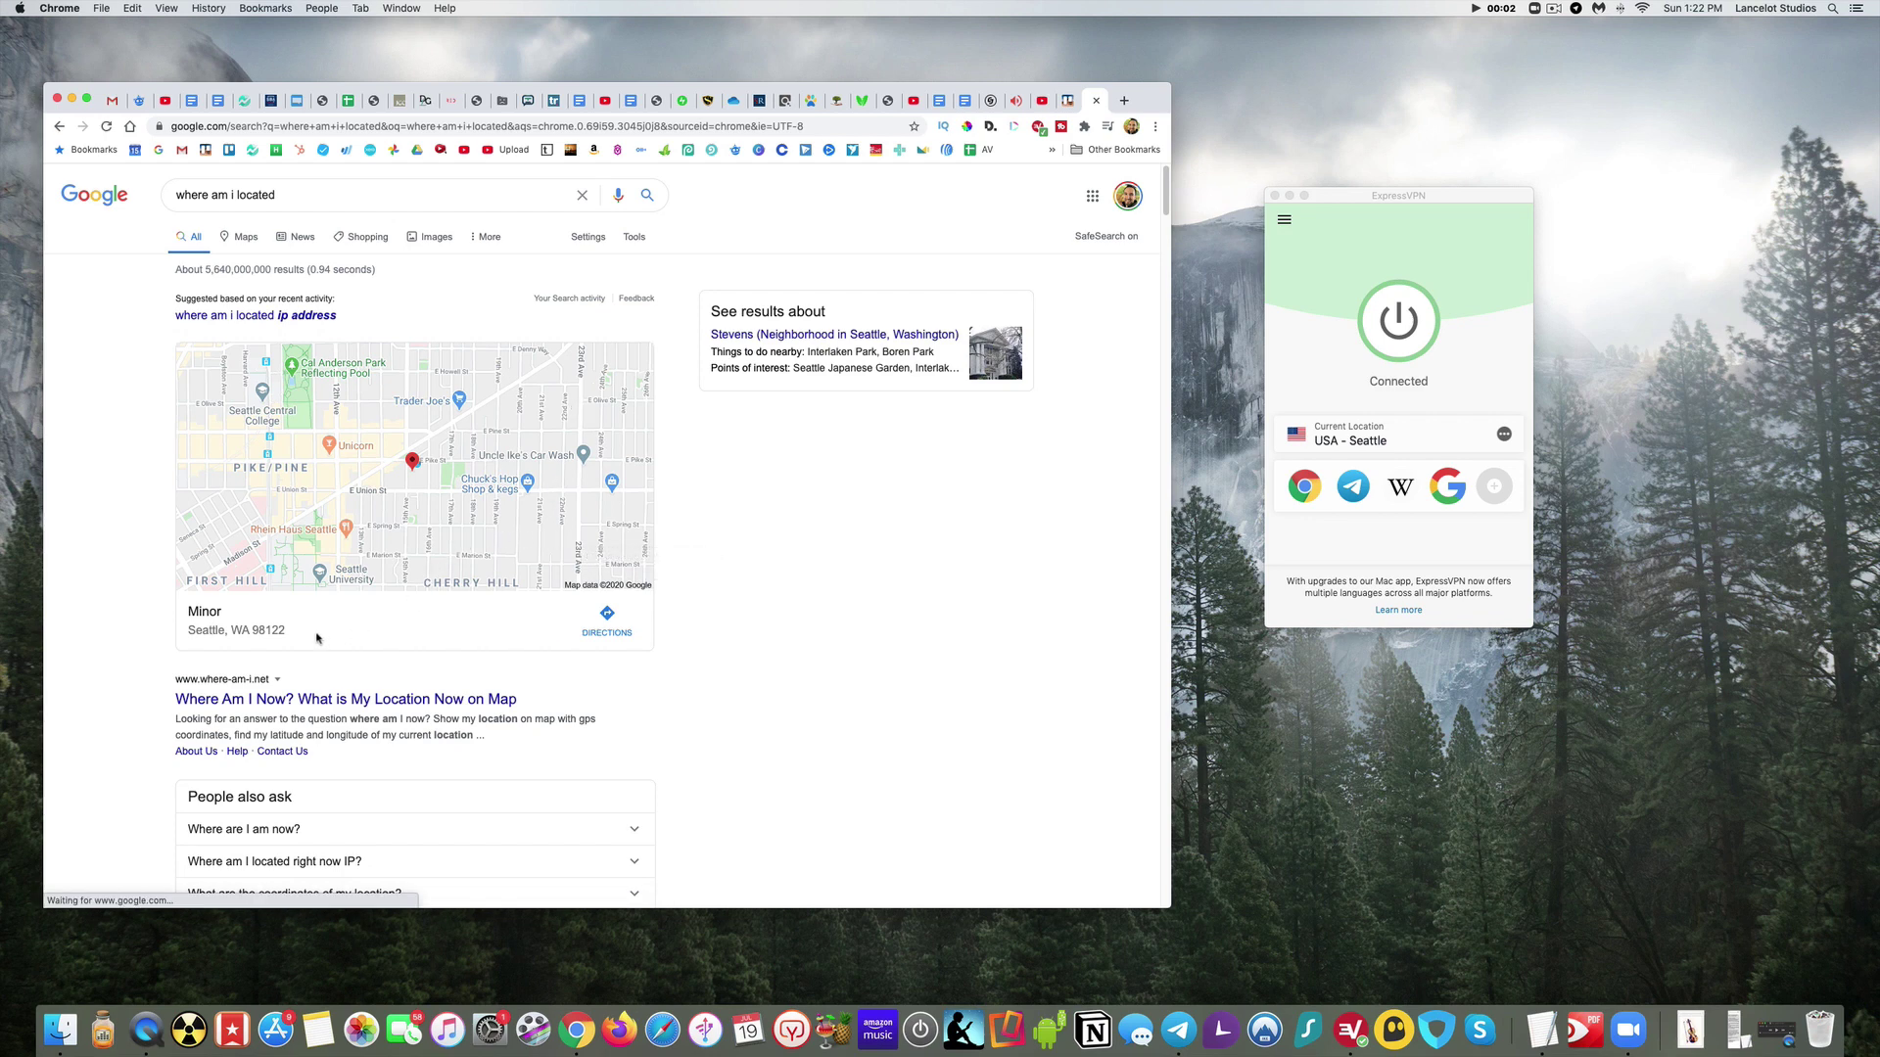
left_click(1504, 434)
left_click(1505, 437)
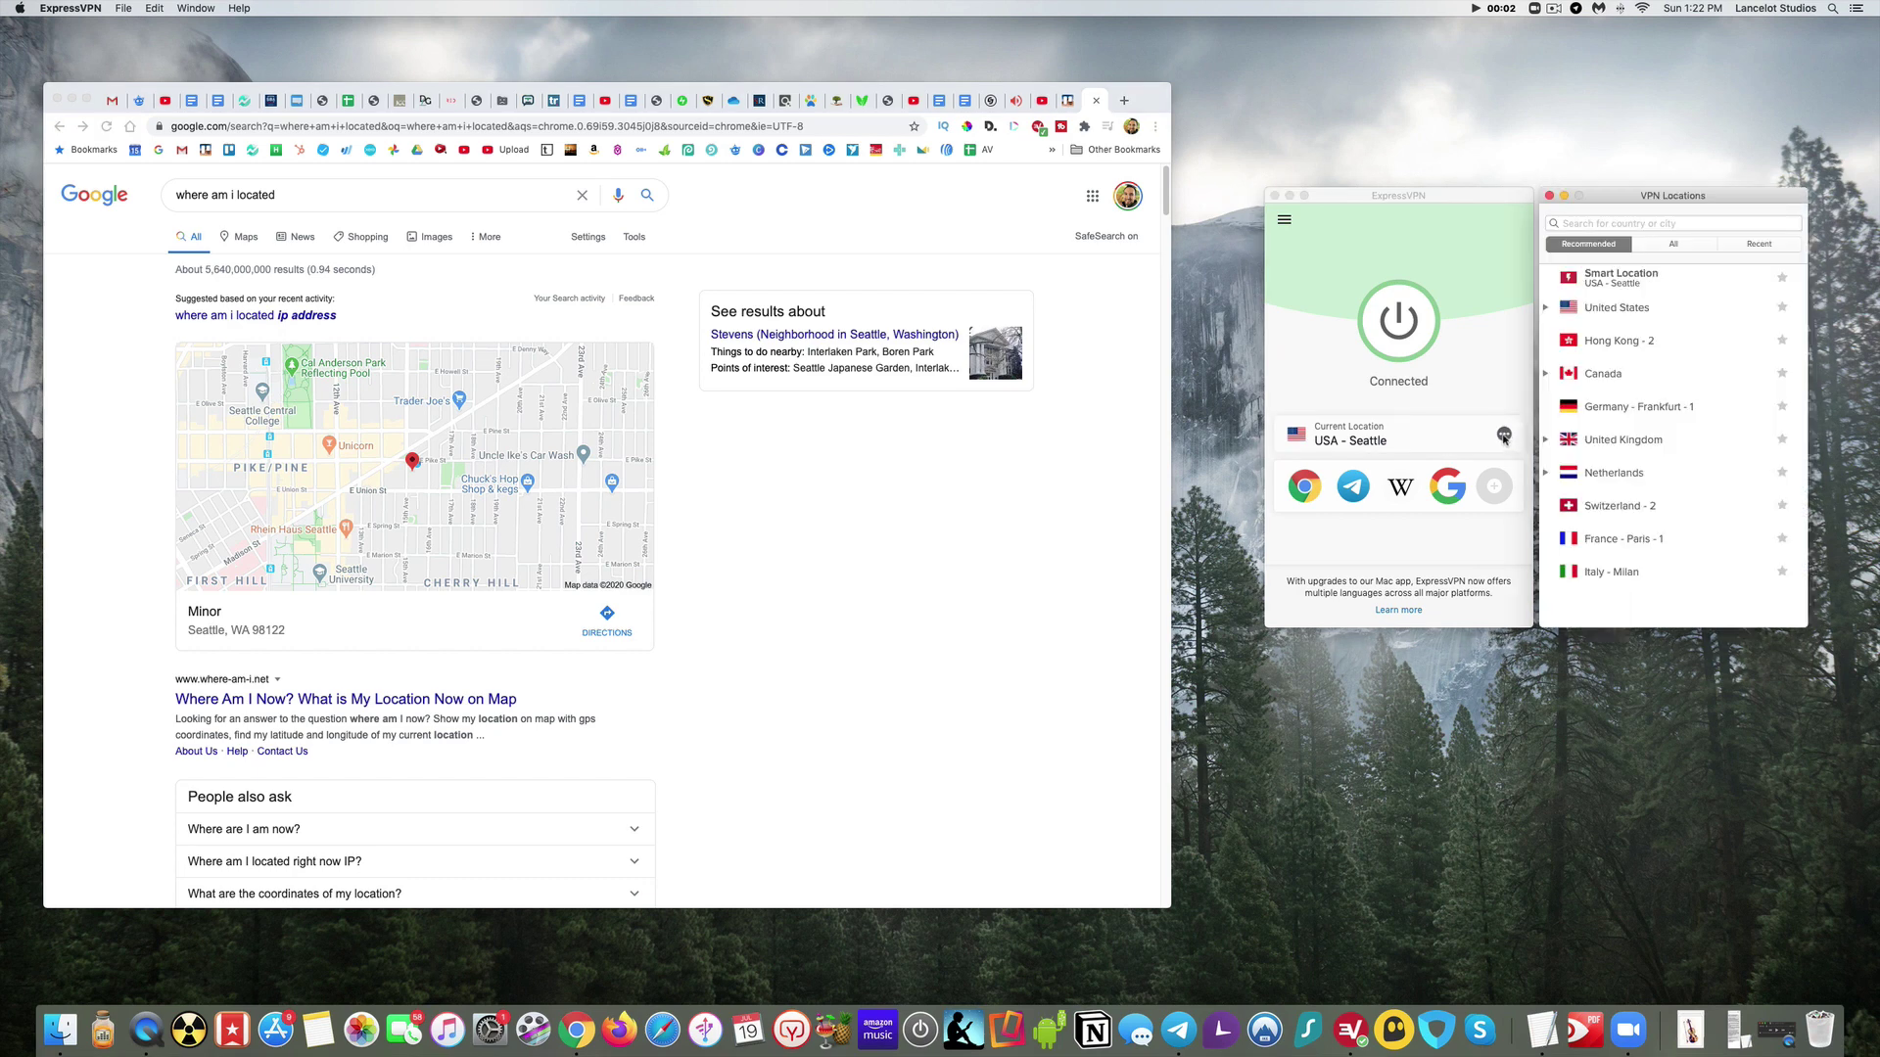
- Expand United States and connect to USA - New York, then return to Chrome's results
left_click(1546, 308)
double_click(1625, 342)
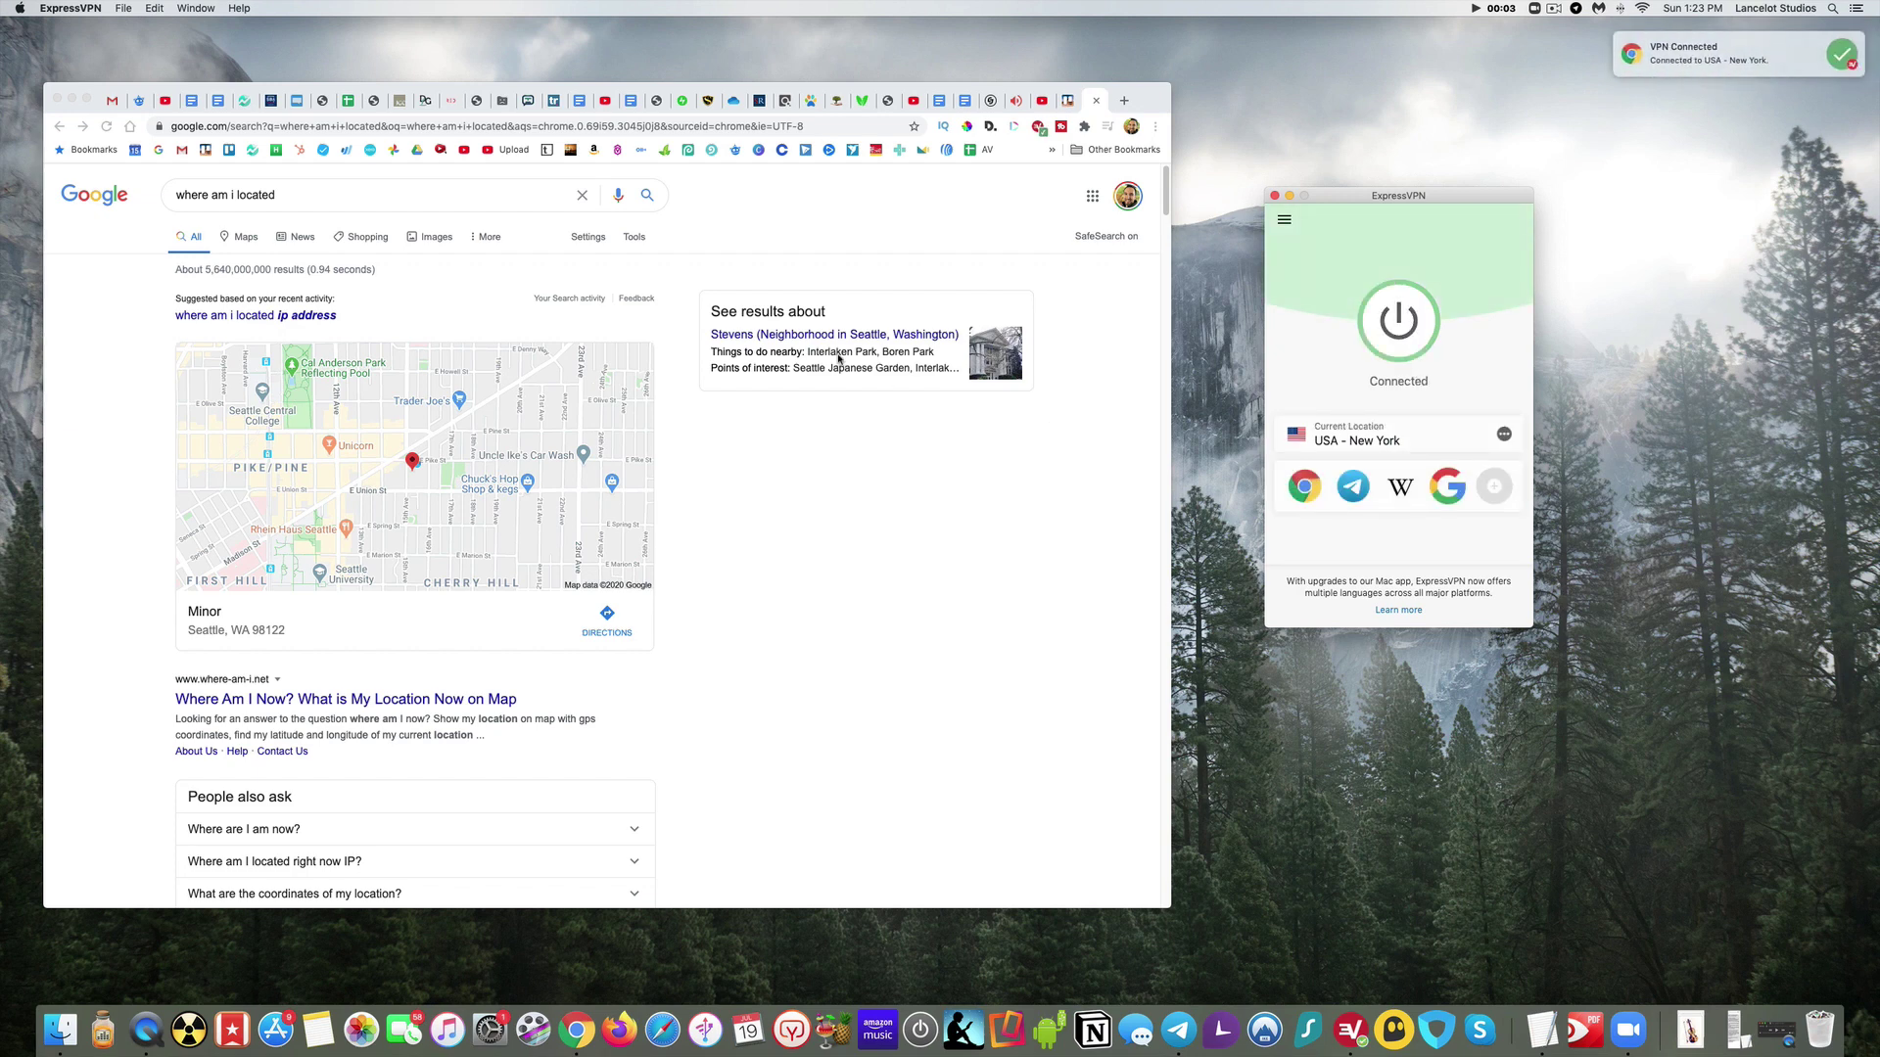
left_click(294, 196)
- Rerun the location search, then search 'where am i located' in an incognito window, showing The Bronx, NY 10469
key("Return")
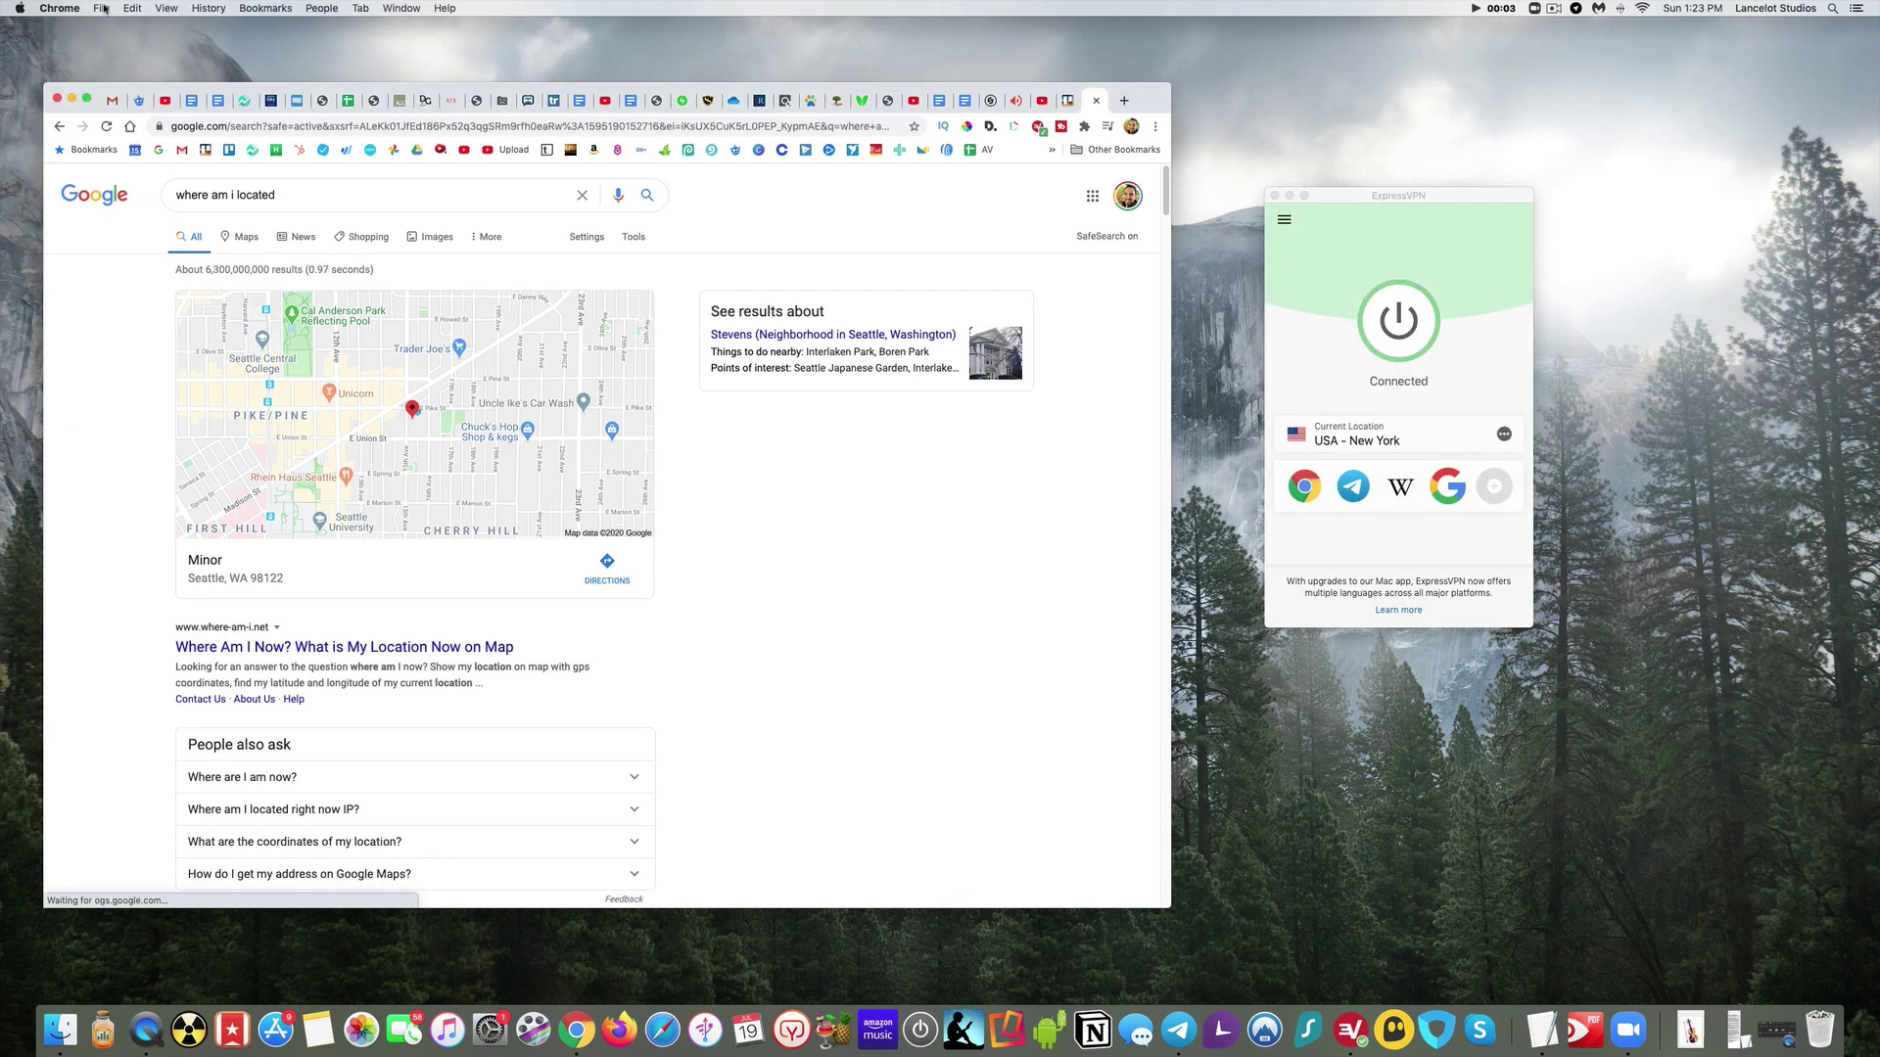
left_click(102, 9)
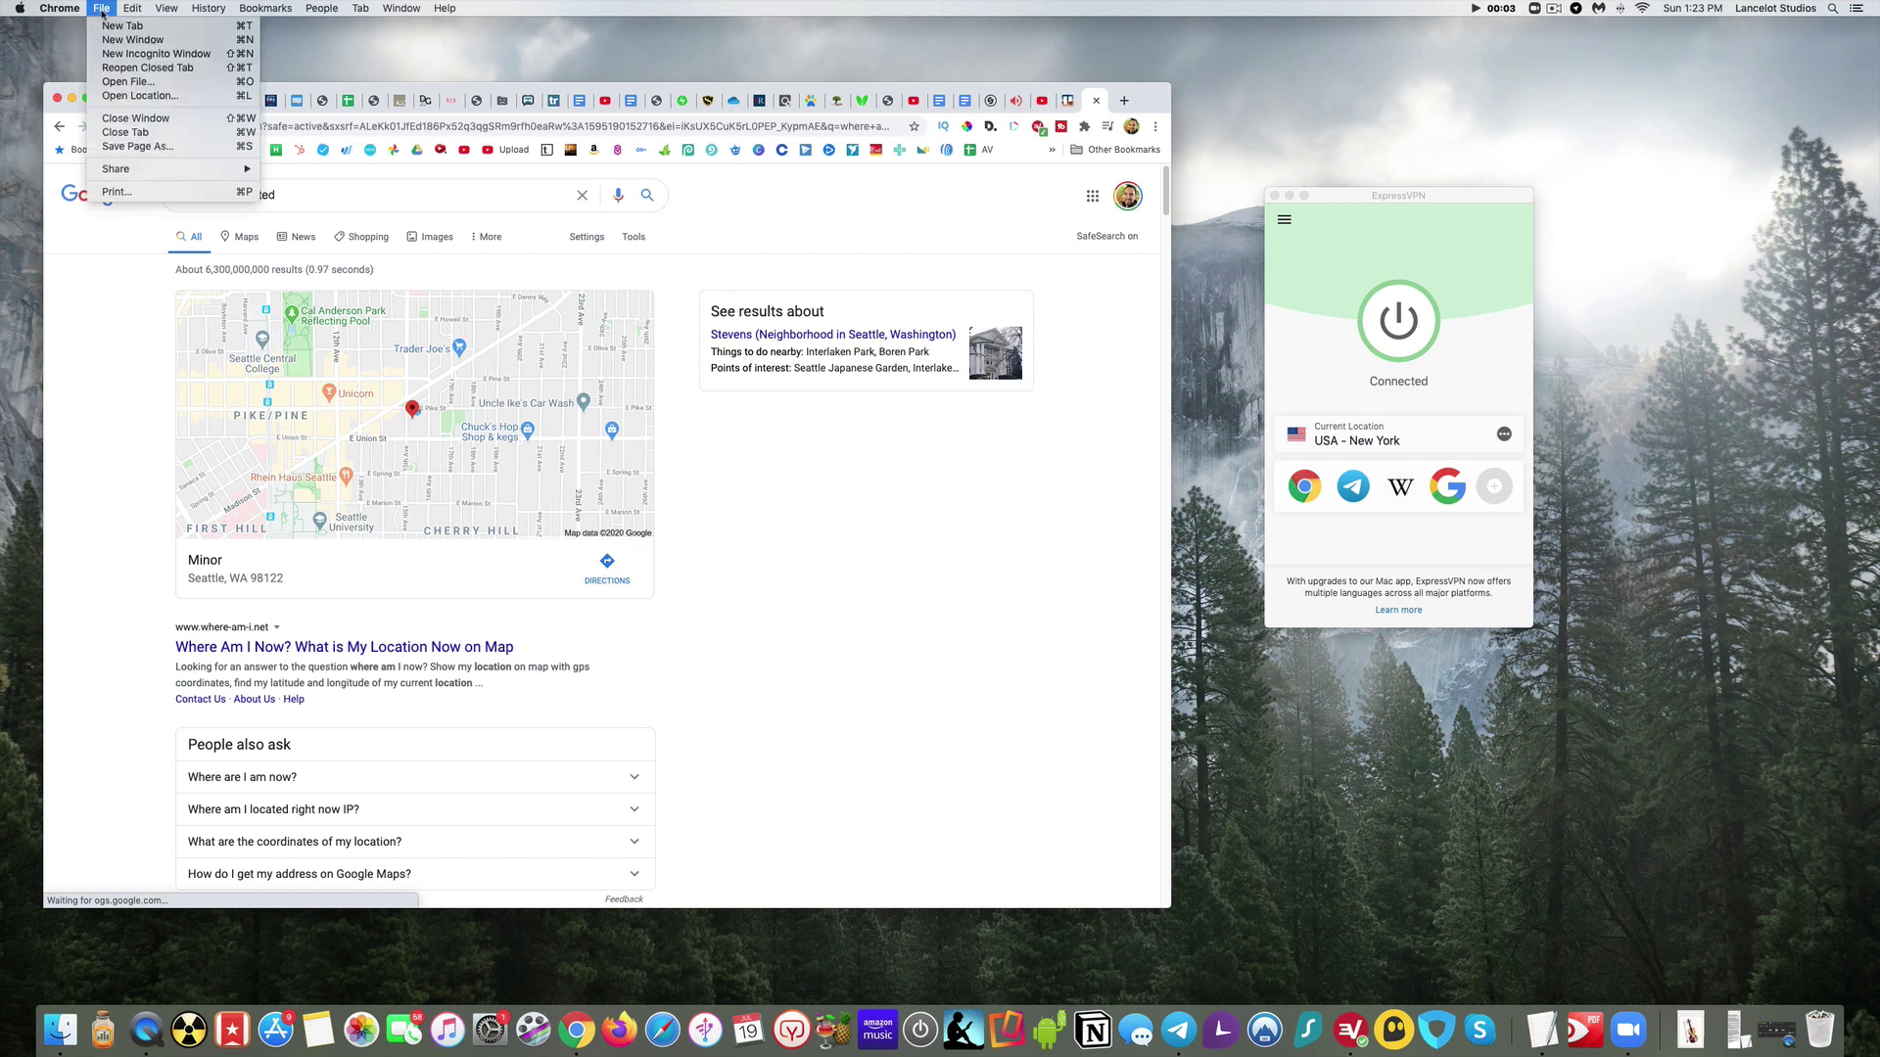
left_click(128, 55)
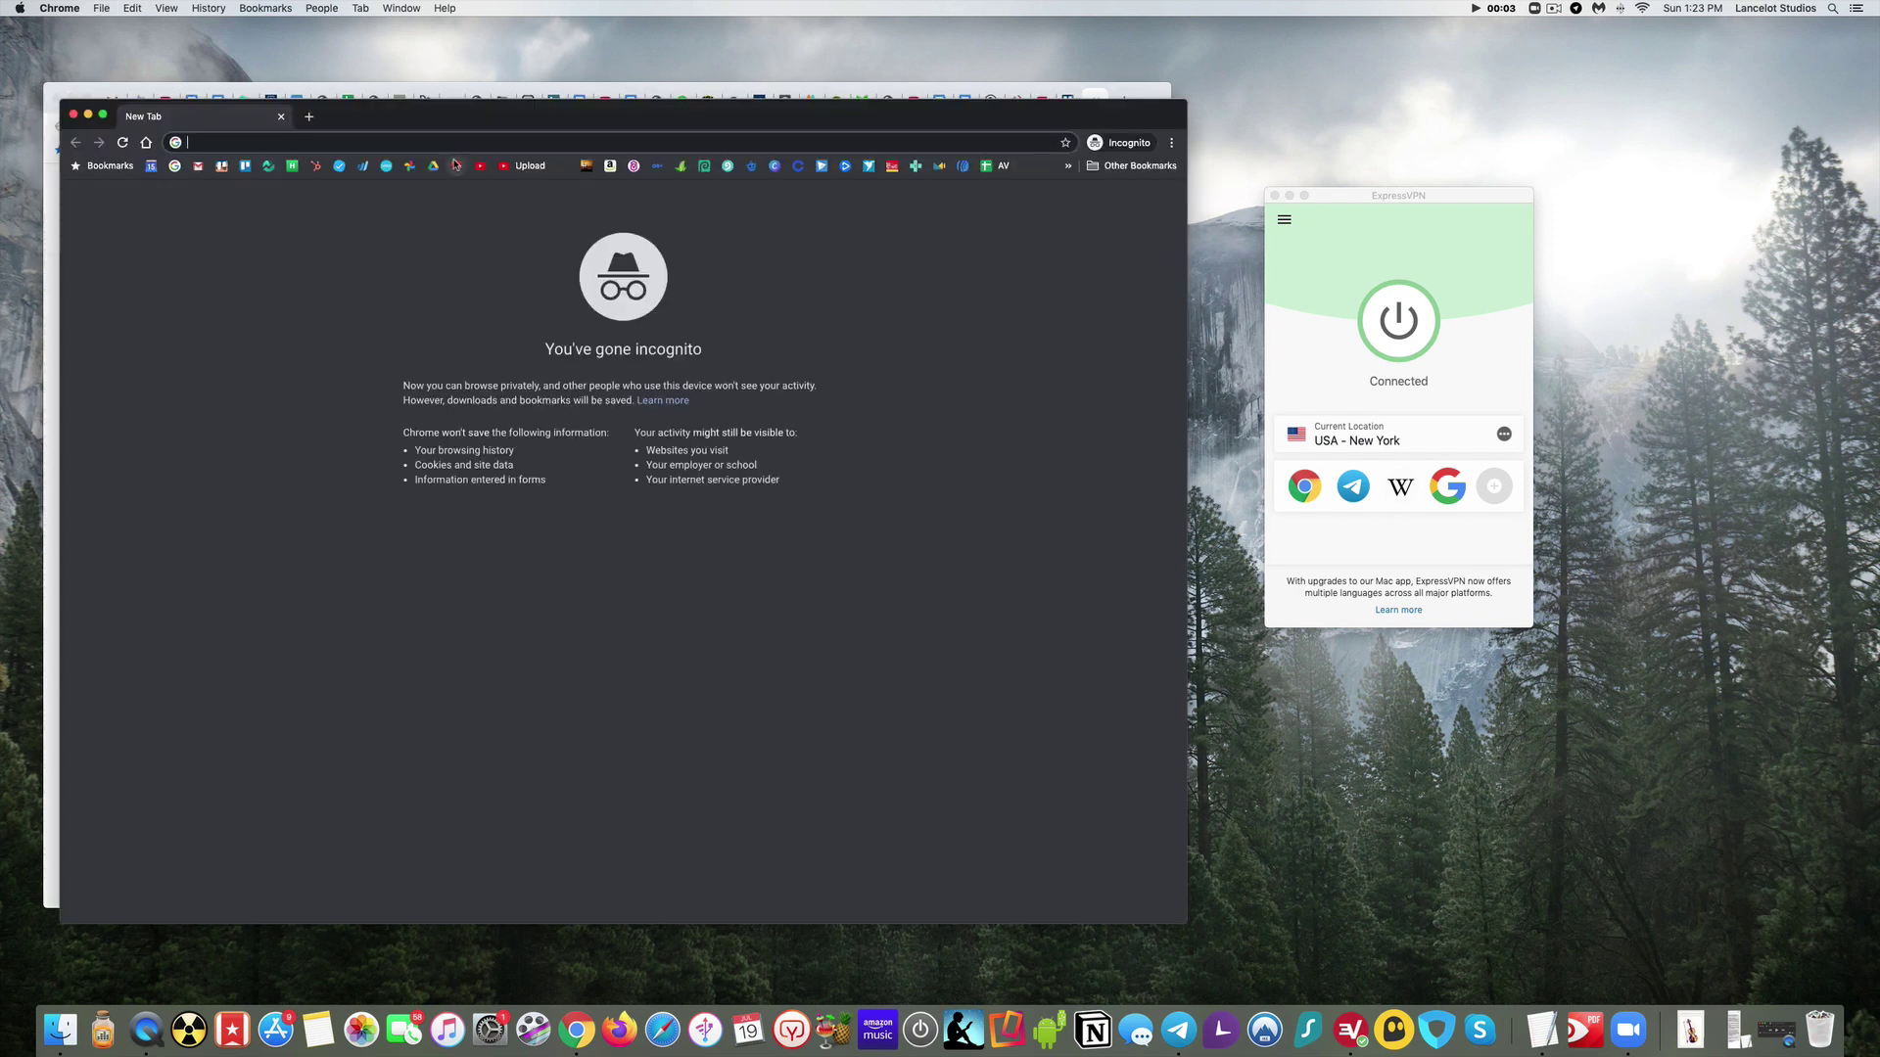
type("where am i located")
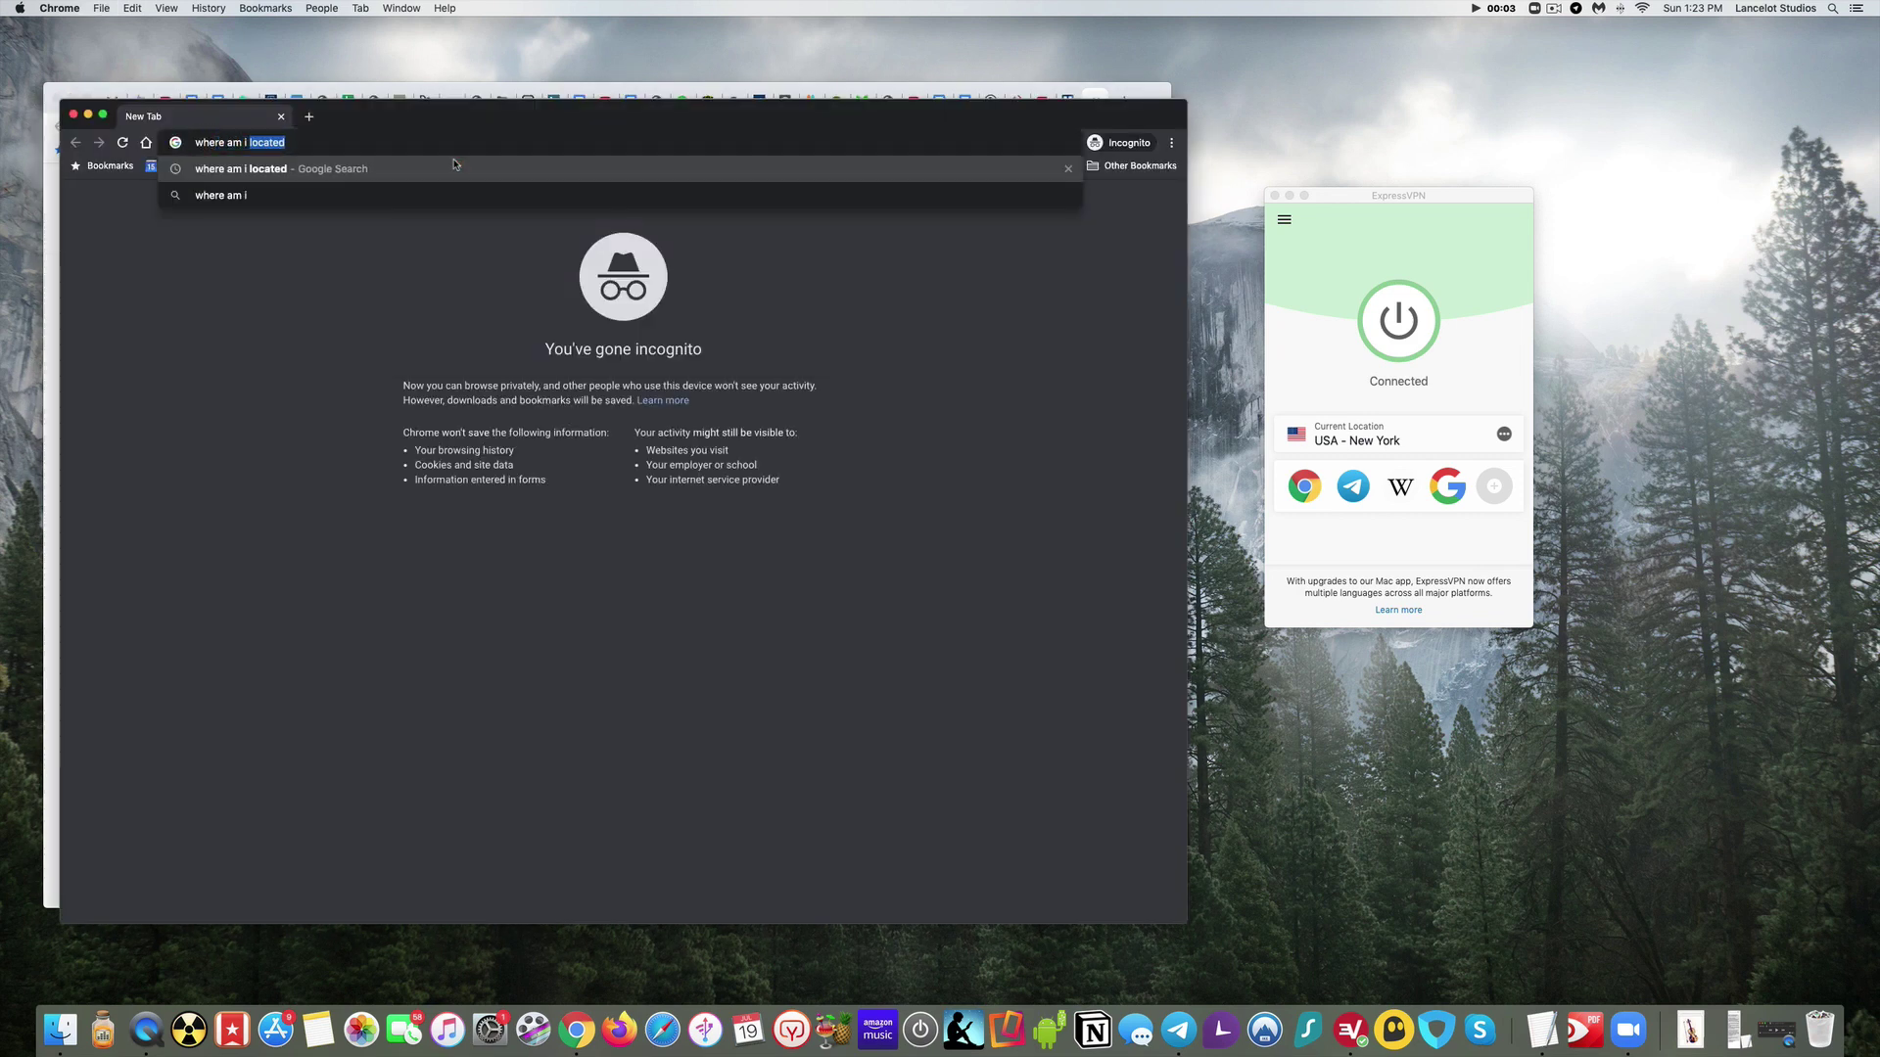
key("Return")
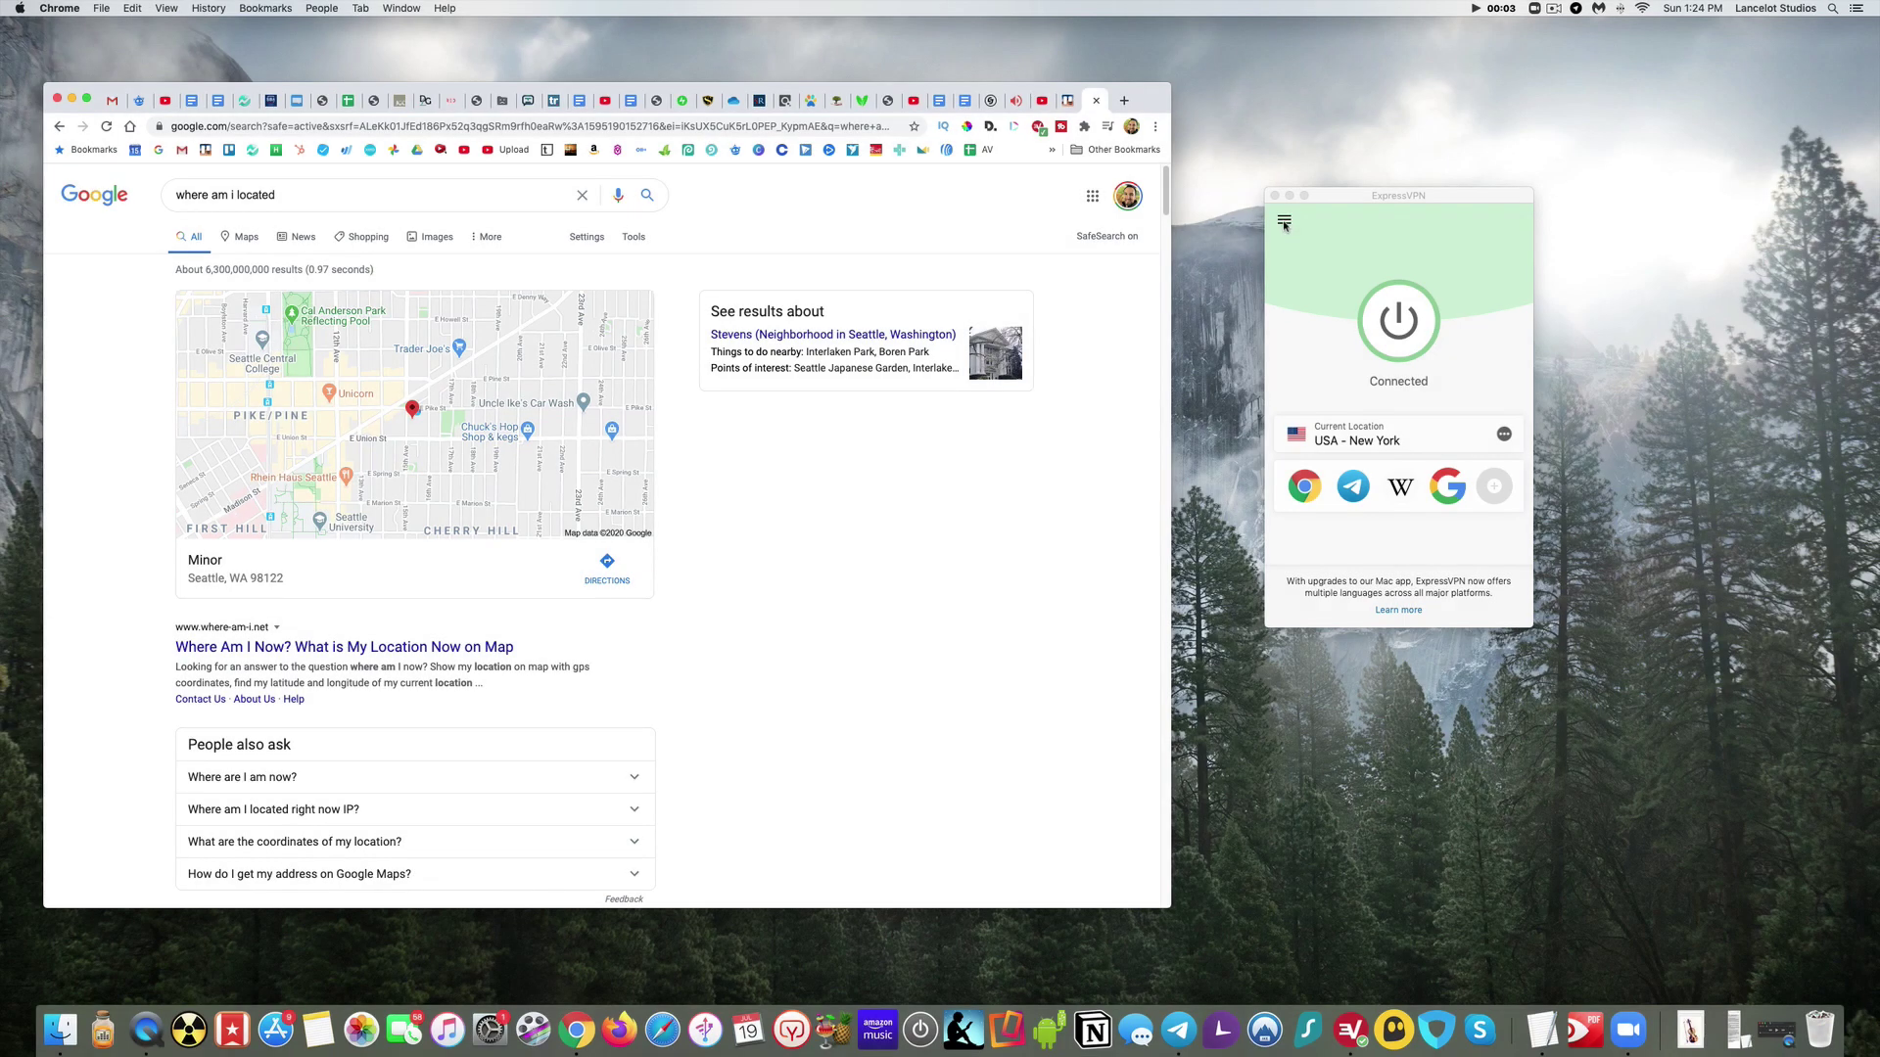
- Open ExpressVPN Preferences and centre the window, showing Network Lock ticked on the General tab
left_click(1284, 223)
left_click(1284, 223)
left_click(1284, 223)
left_click(1284, 224)
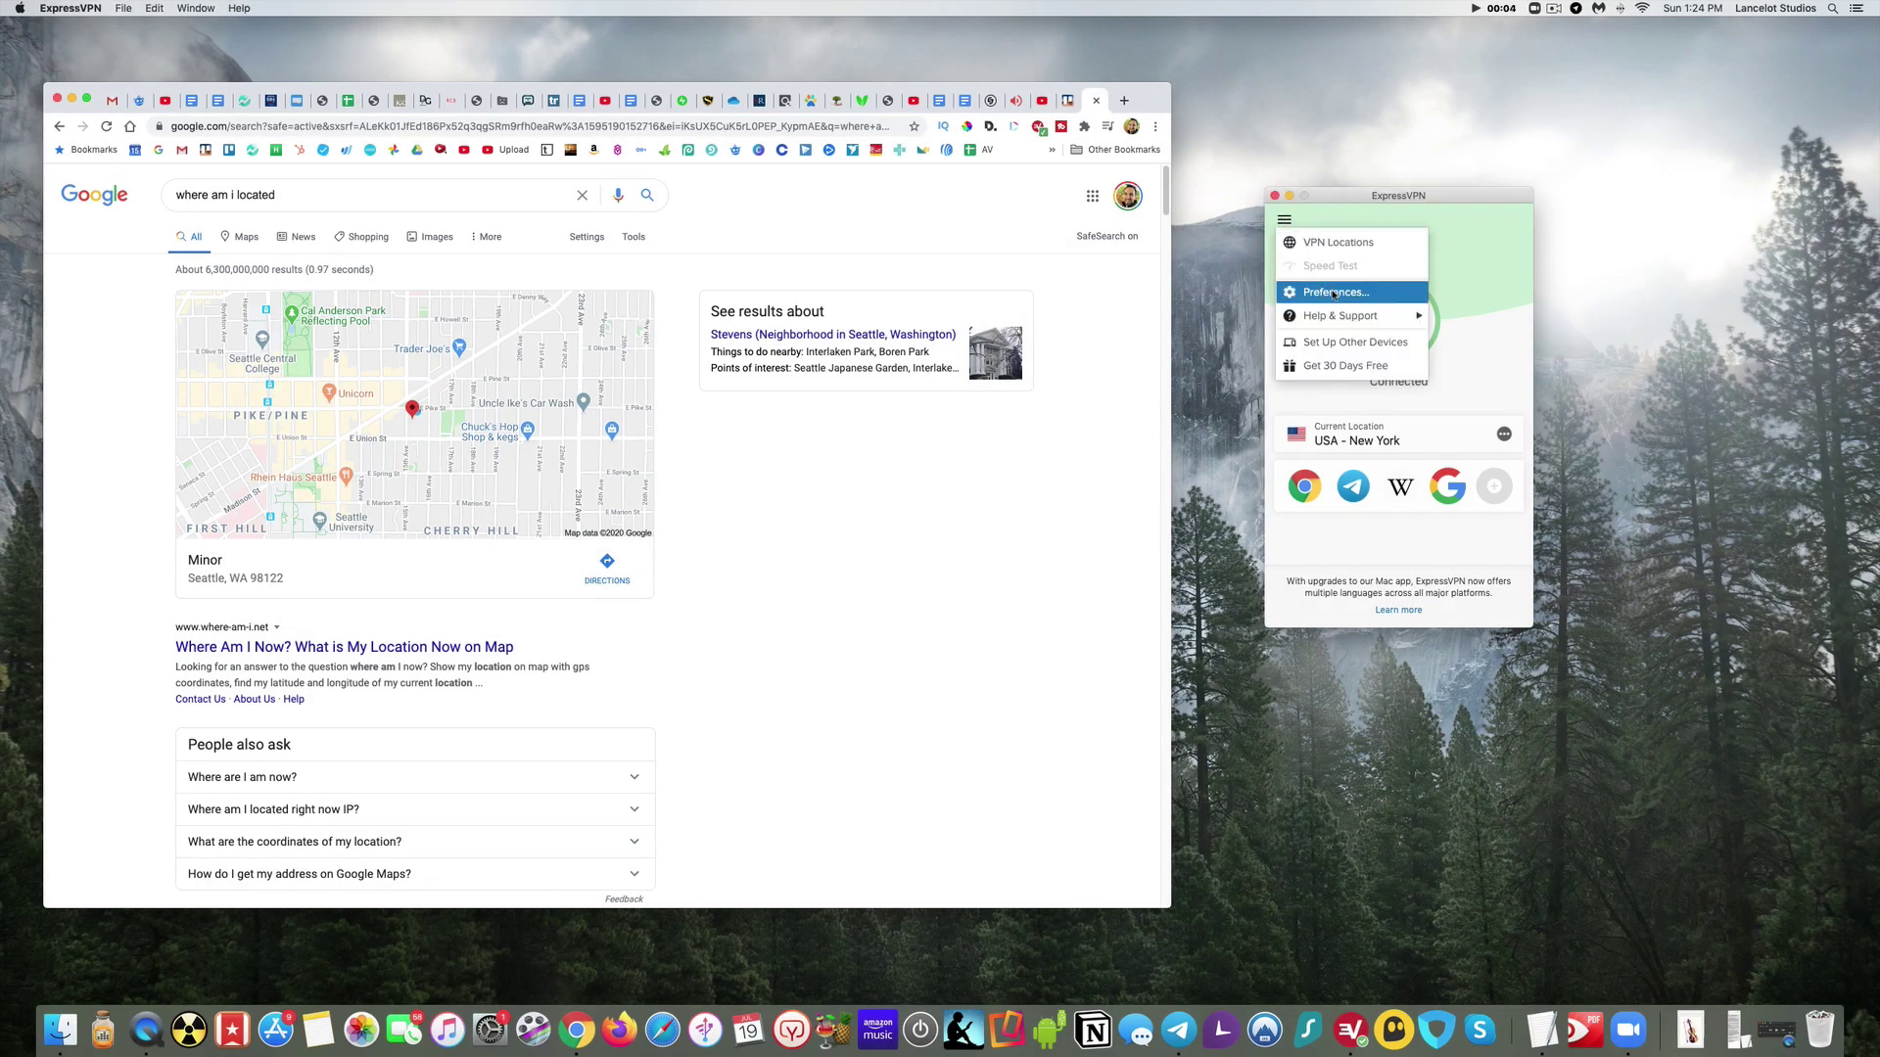
left_click(1331, 292)
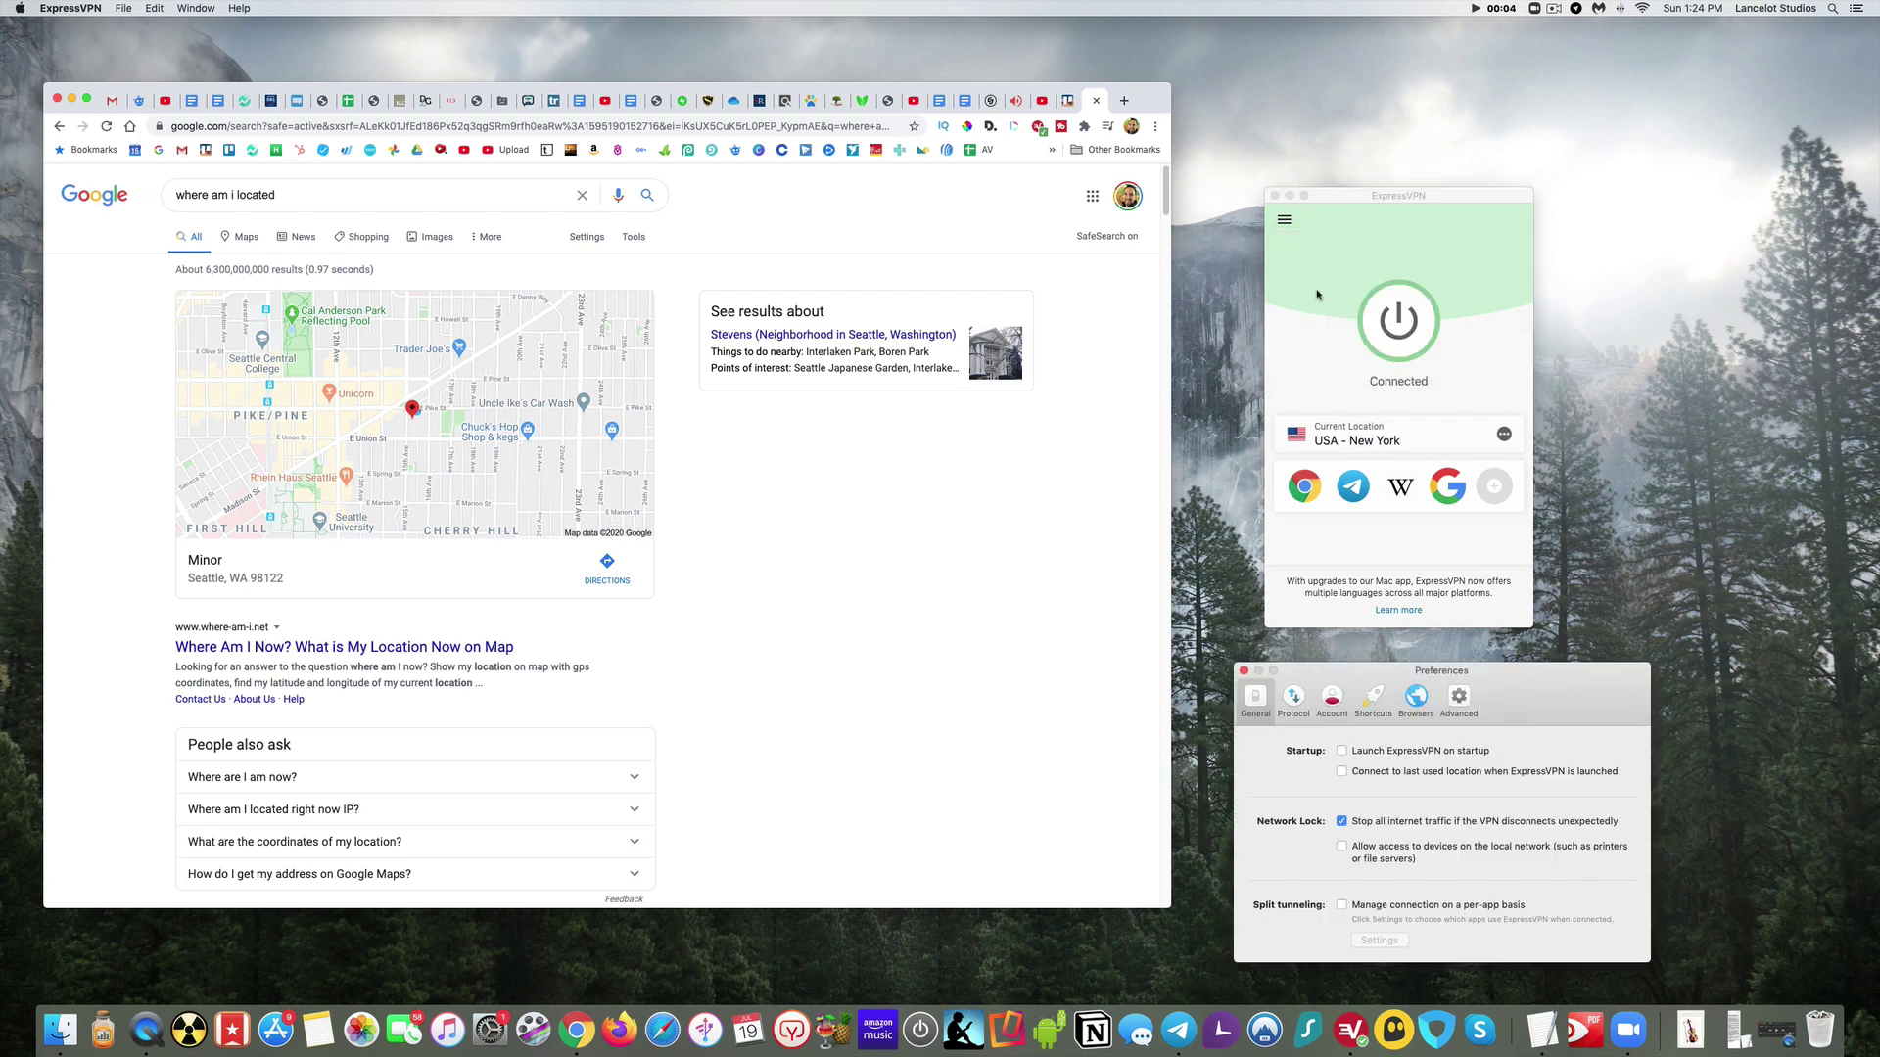
left_click_drag(1376, 683, 957, 446)
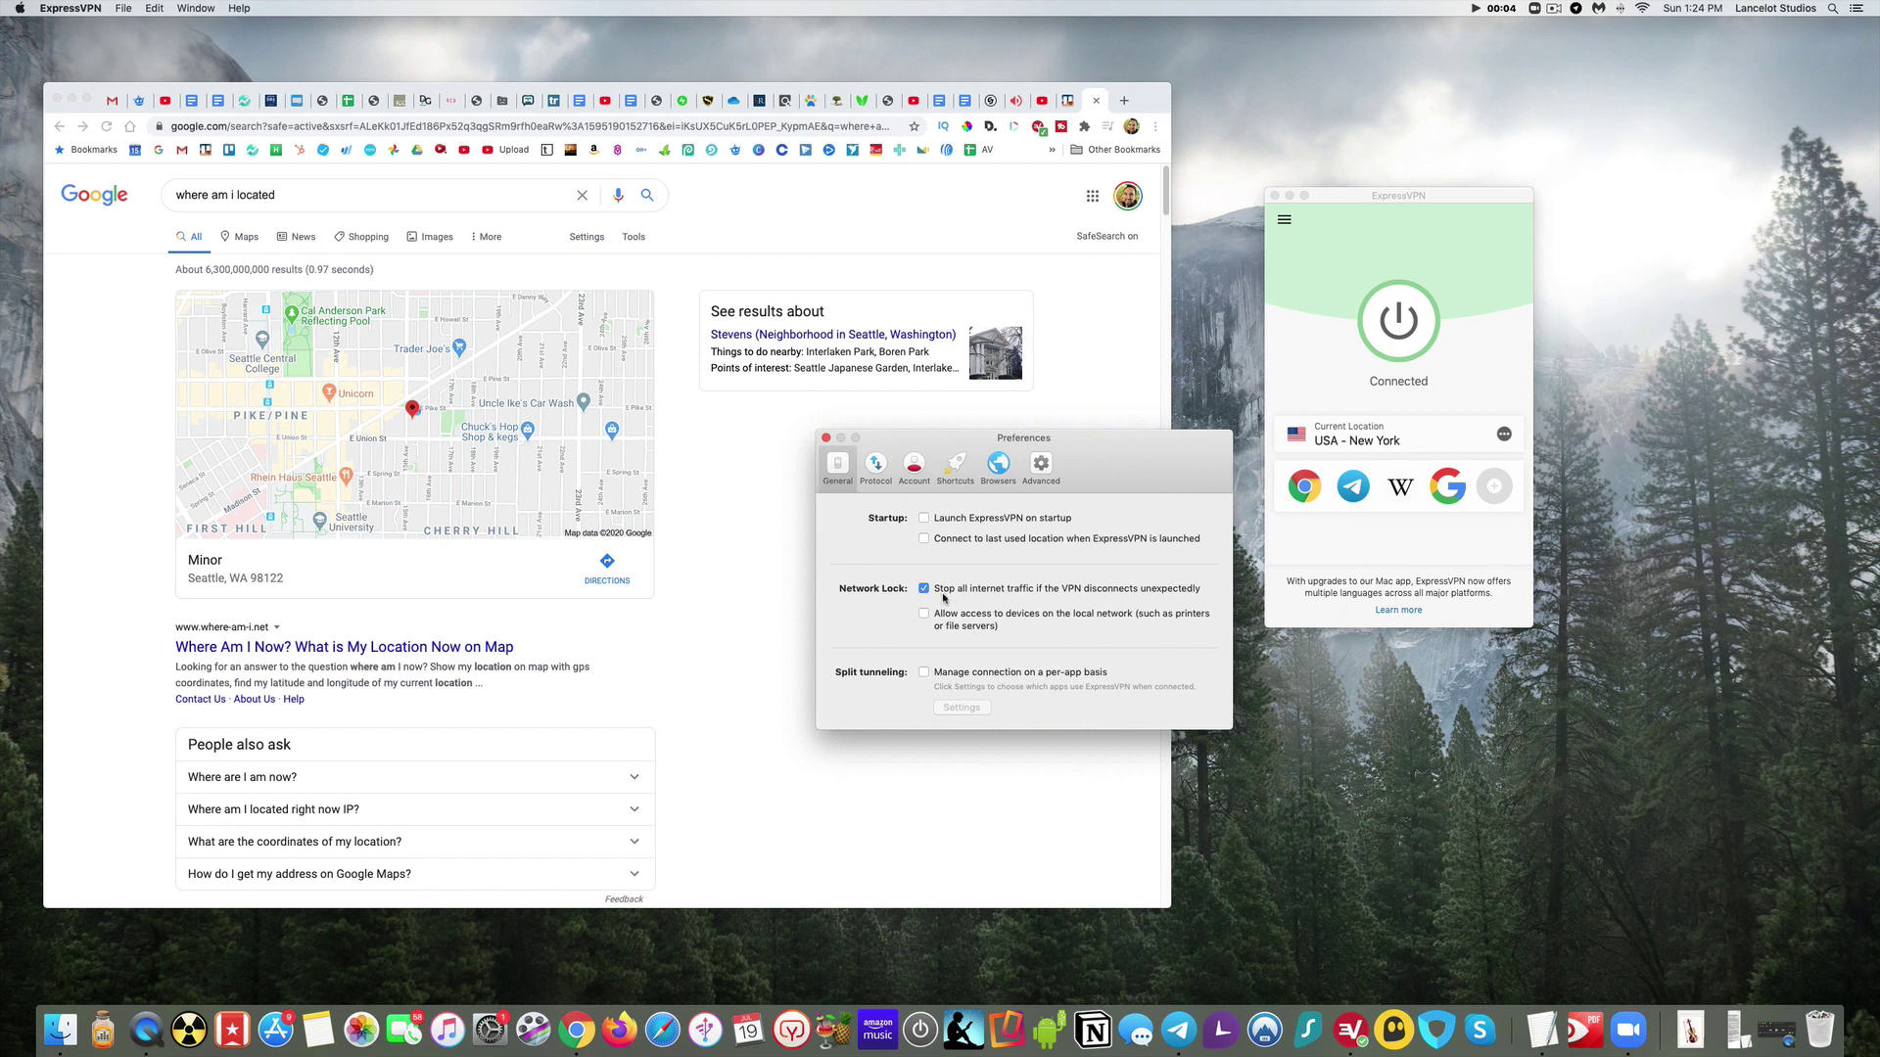
left_click_drag(1104, 466, 1110, 521)
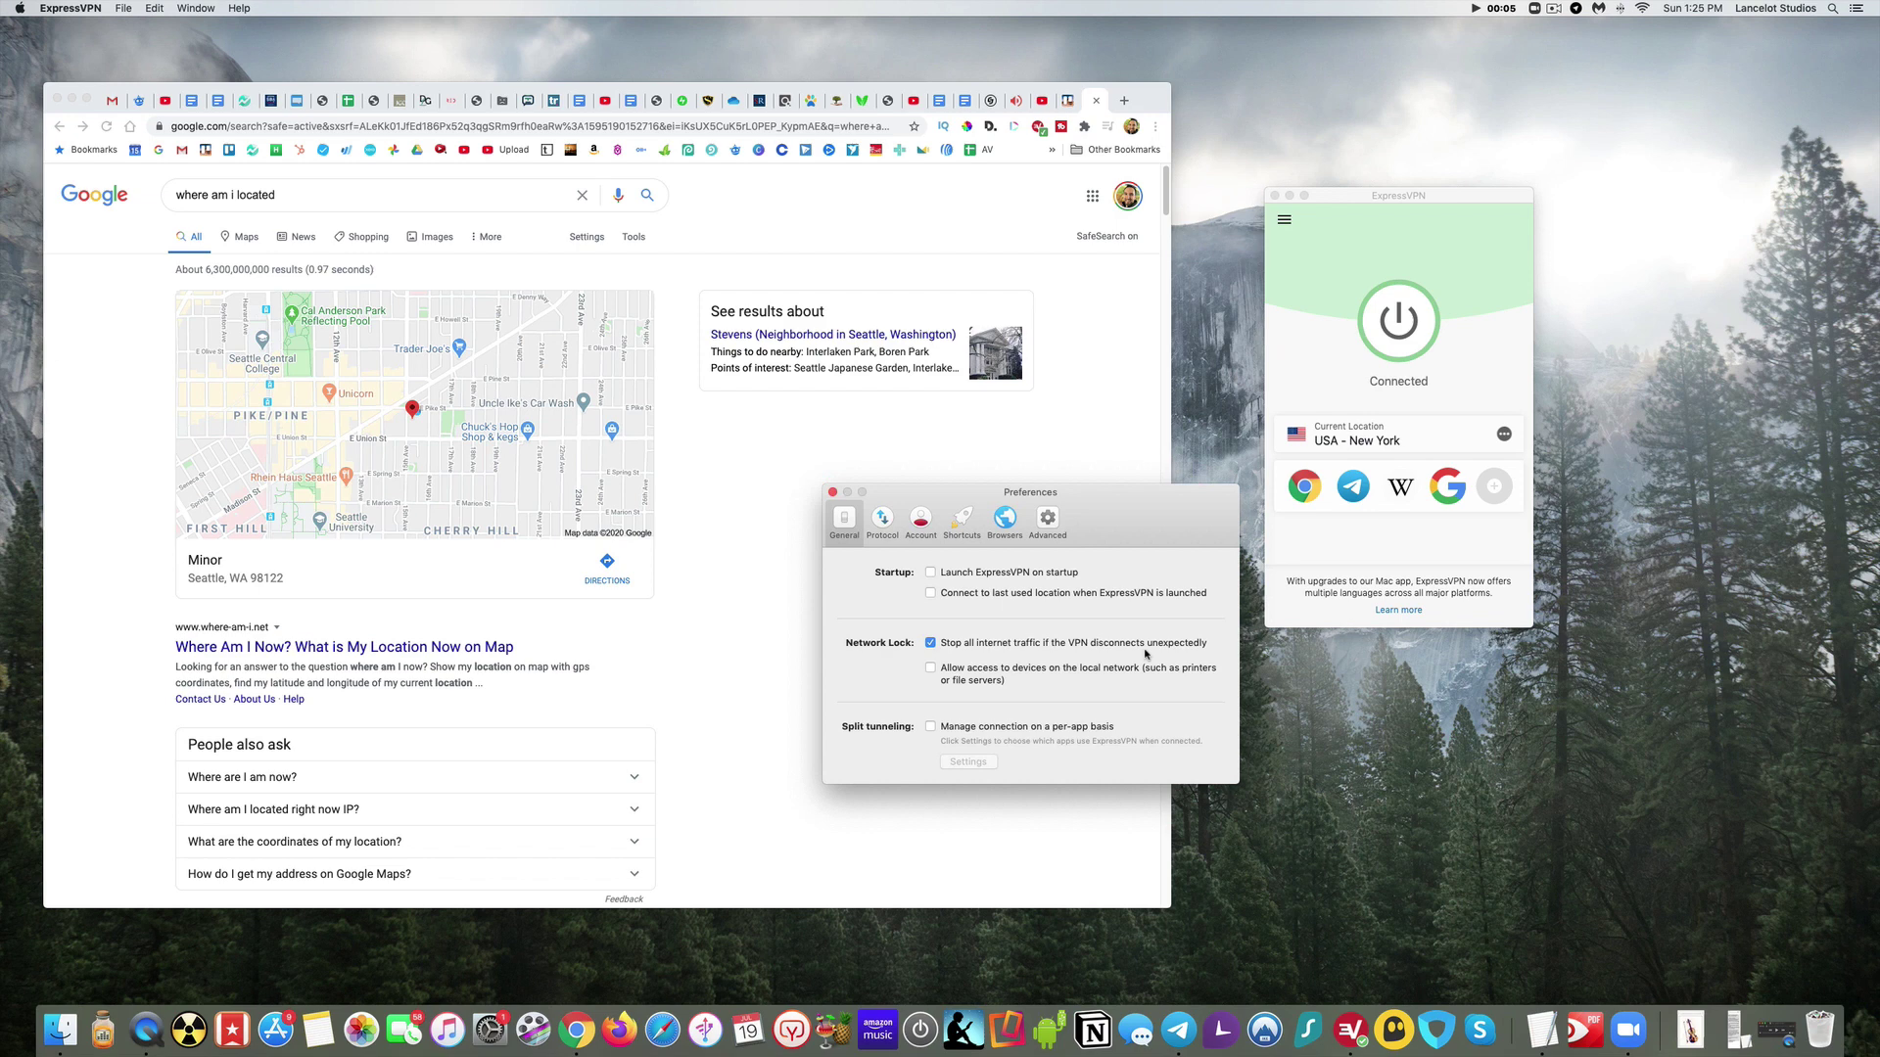
left_click_drag(1143, 522, 1144, 596)
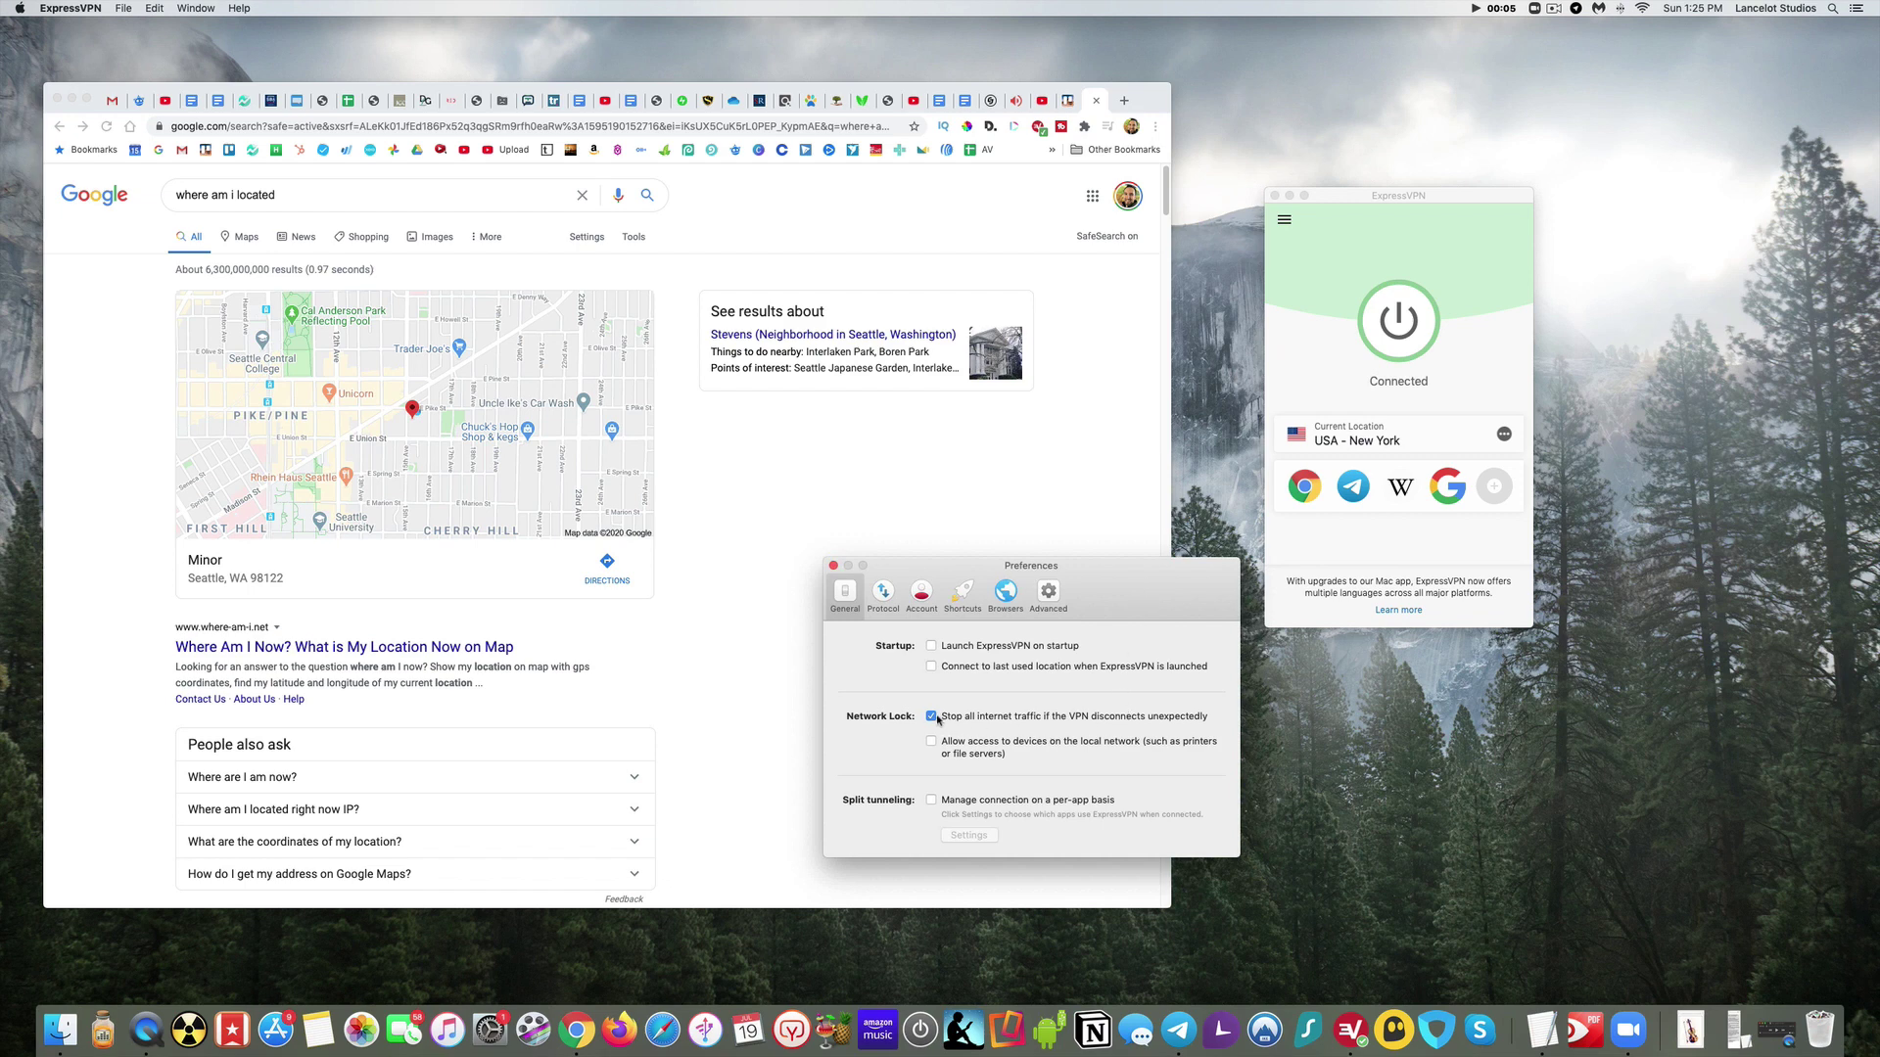
left_click_drag(1160, 592, 1508, 667)
left_click_drag(1472, 187, 1442, 134)
left_click_drag(1489, 669, 1524, 633)
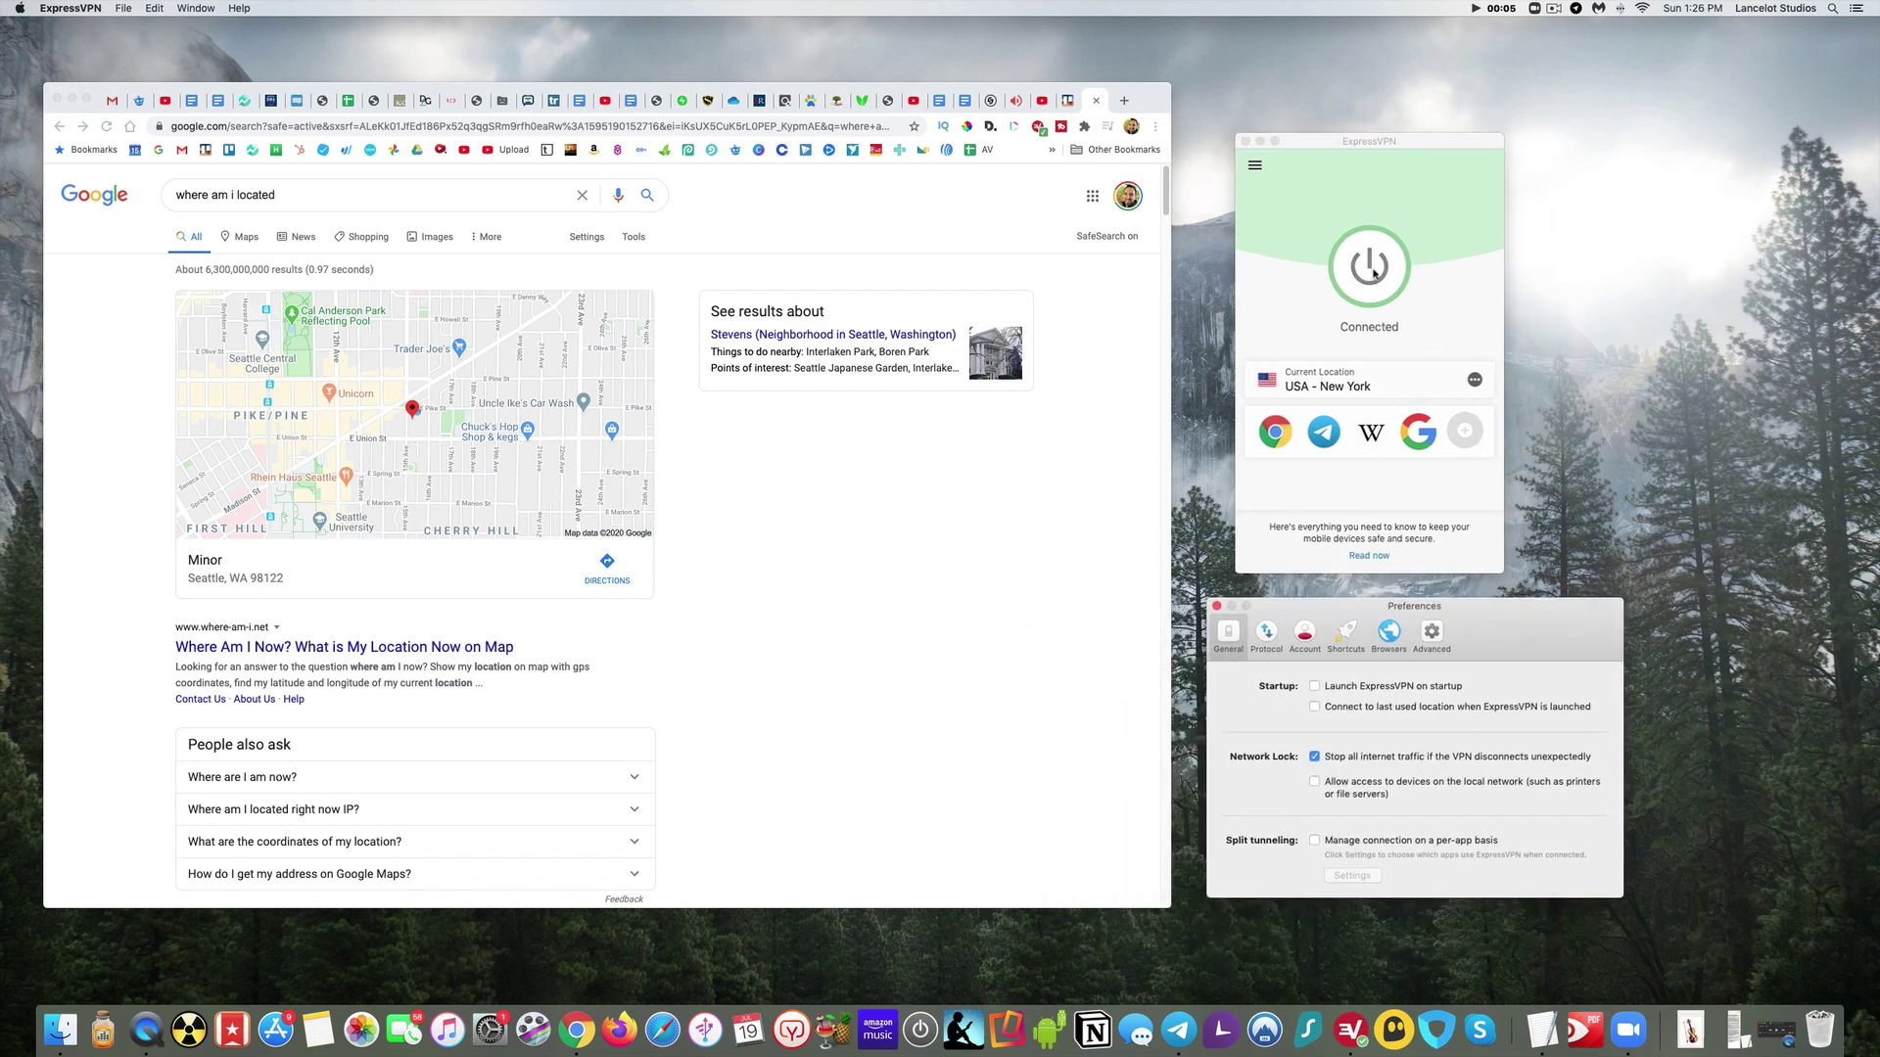
- Show the United States cities in VPN Locations while connected to USA - New York
left_click(1474, 380)
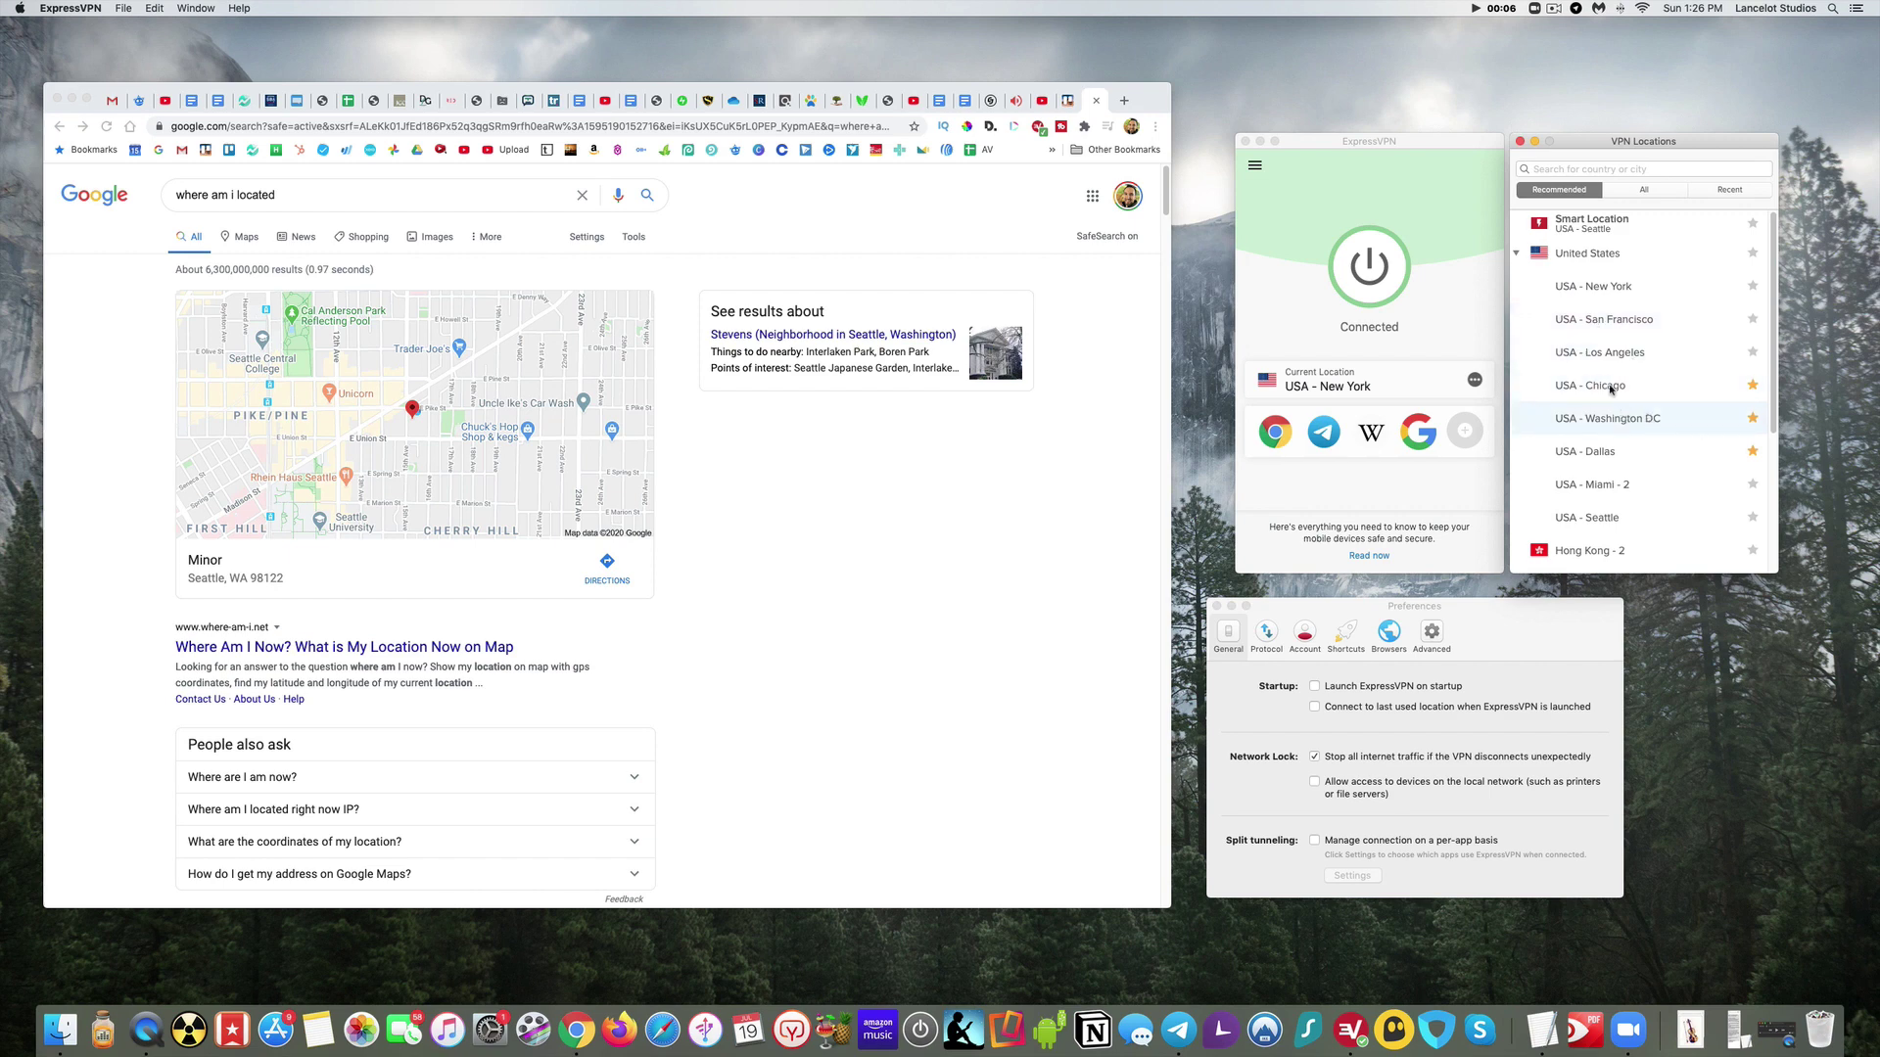
left_click_drag(1438, 141, 1424, 140)
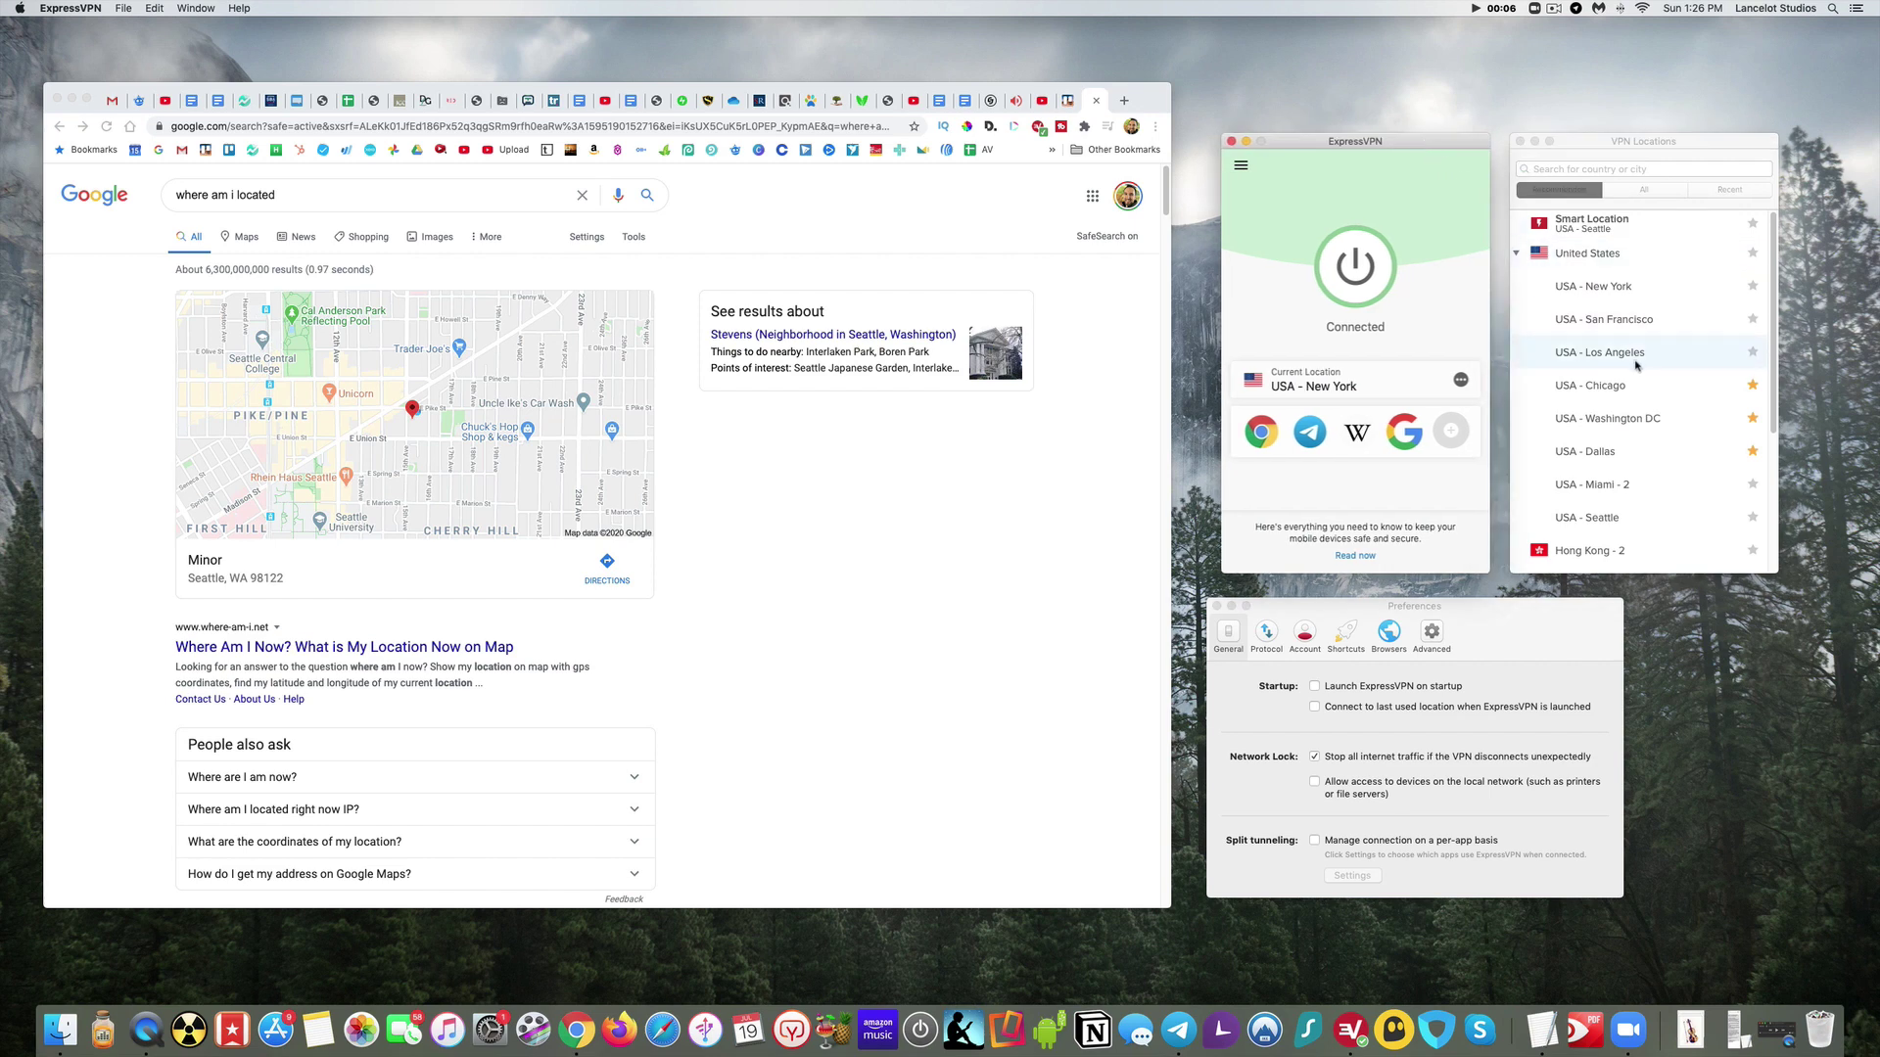